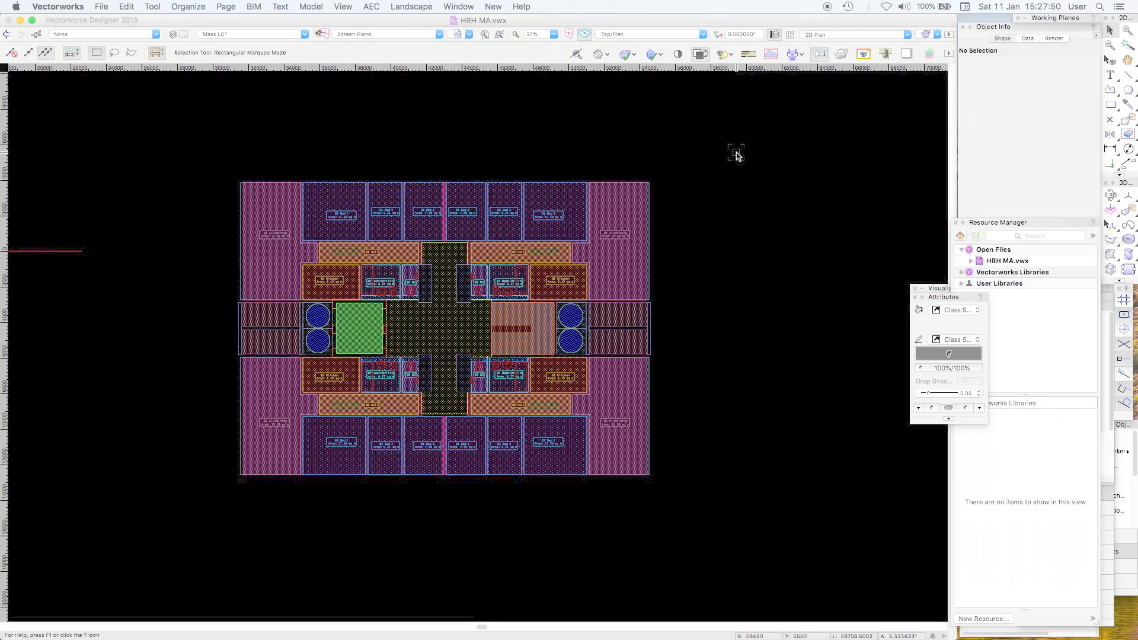
pyautogui.click(617, 183)
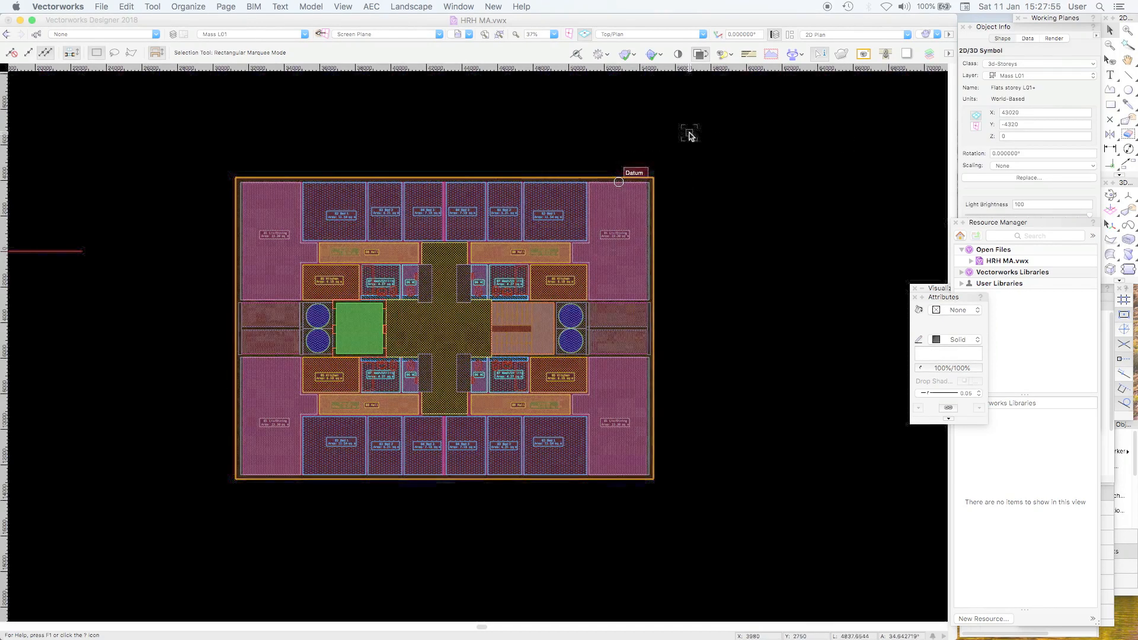
pyautogui.rightClick(721, 120)
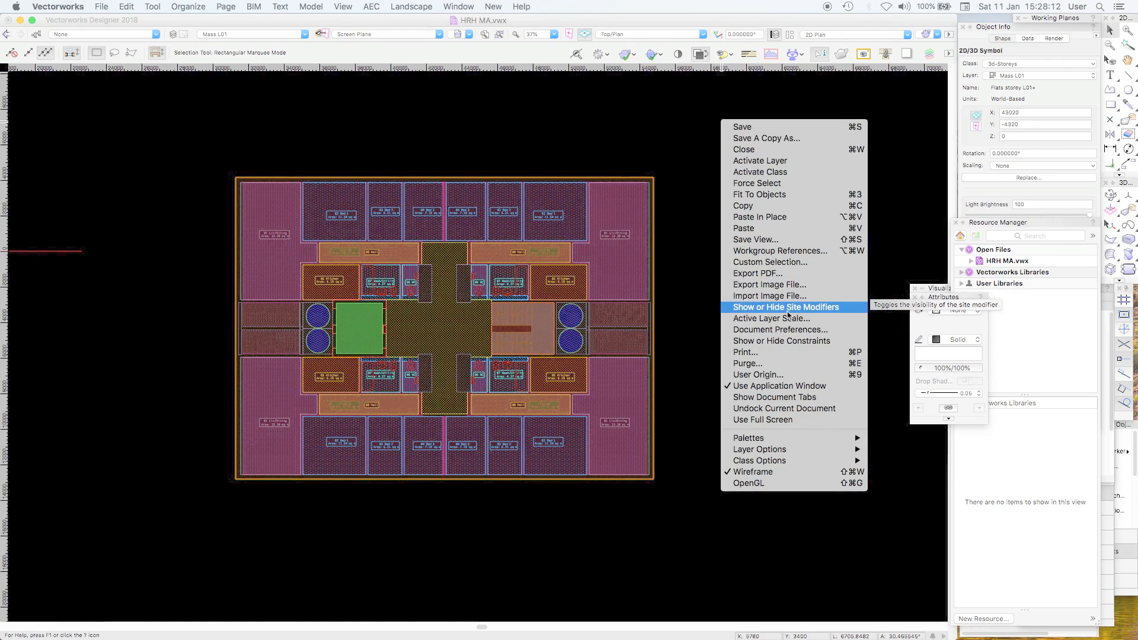
pyautogui.click(662, 159)
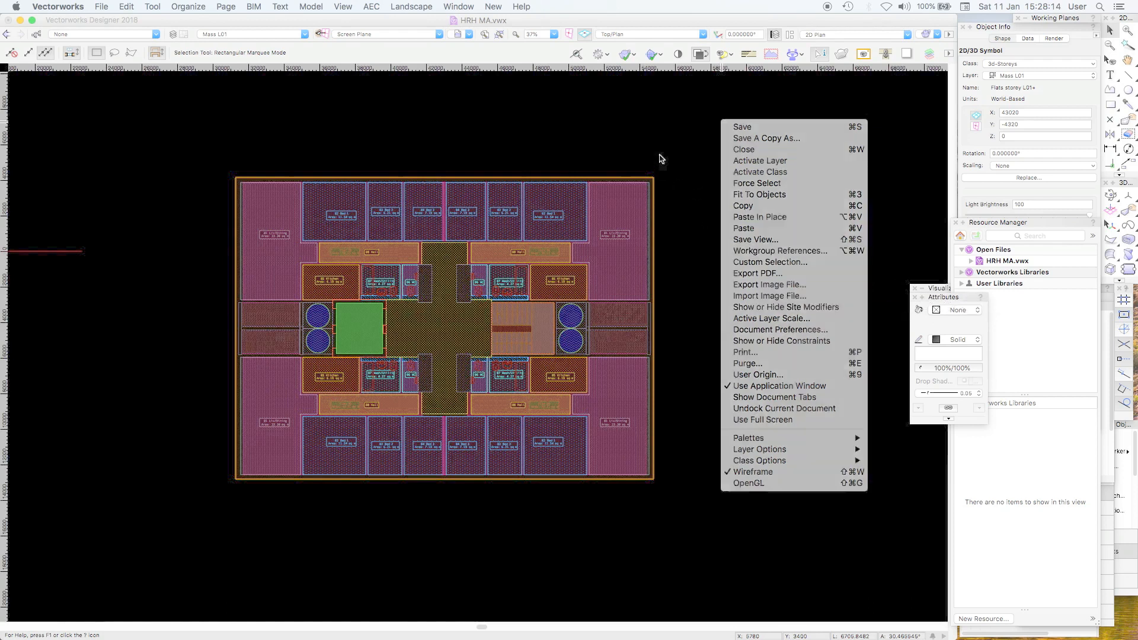
# Draw two separate, non-parallel slanted lines in the empty area beside the upper right of the floor plan.
pyautogui.click(1128, 75)
pyautogui.click(805, 153)
pyautogui.click(754, 188)
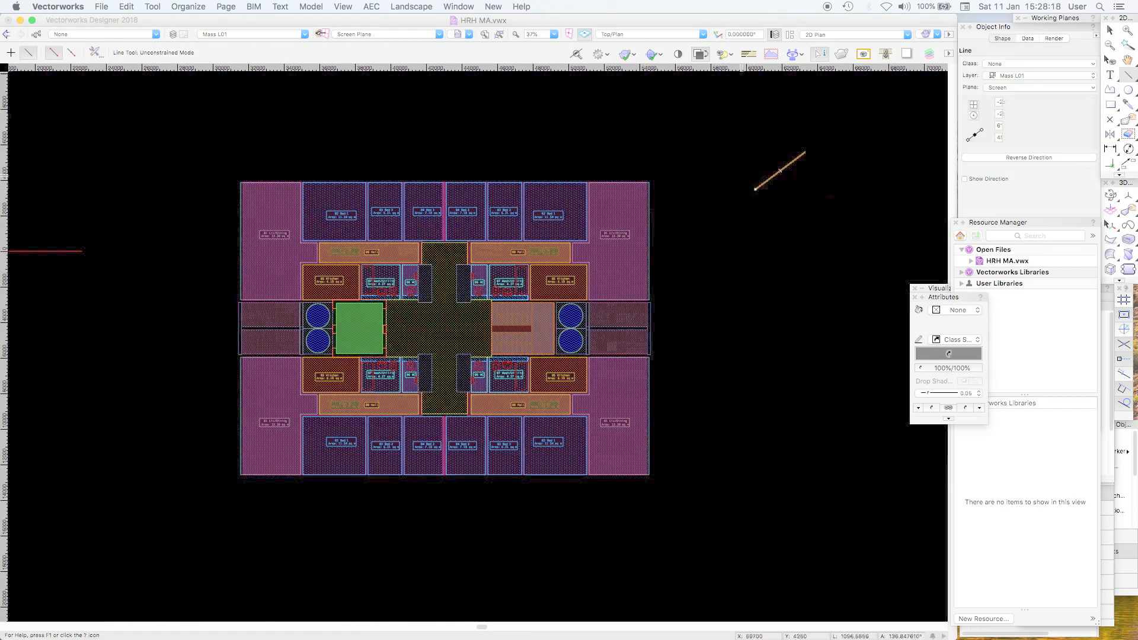
pyautogui.click(765, 144)
pyautogui.click(692, 127)
# Select both slanted lines, make the Guides class visible and assign the two lines to it.
pyautogui.press('x')
pyautogui.keyDown('shift'); pyautogui.click(780, 172); pyautogui.keyUp('shift')
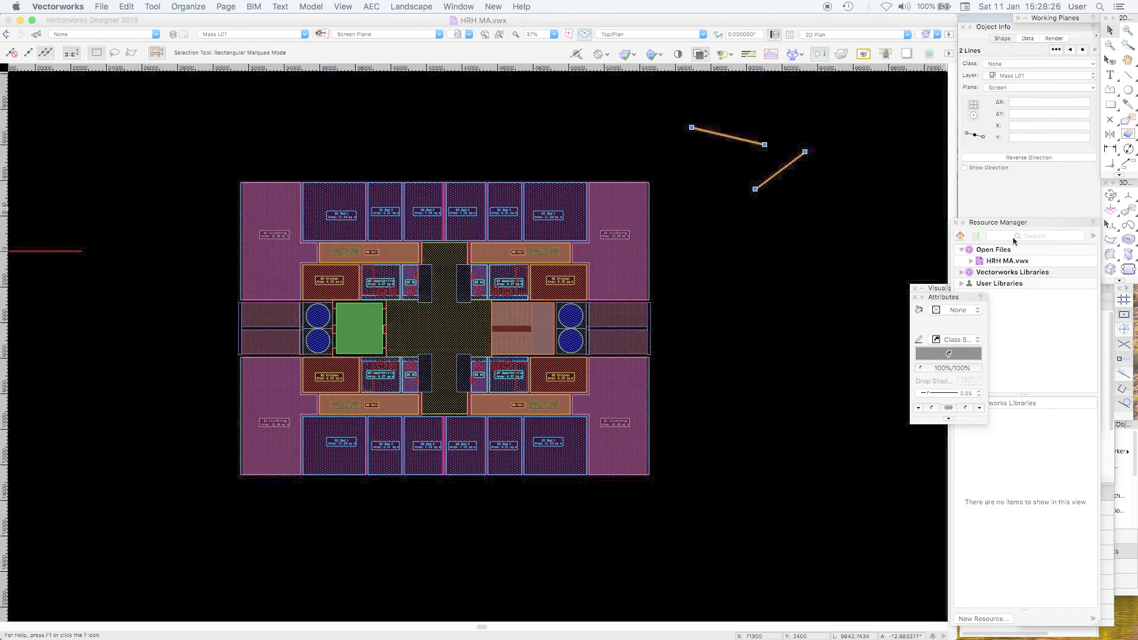
pyautogui.click(990, 636)
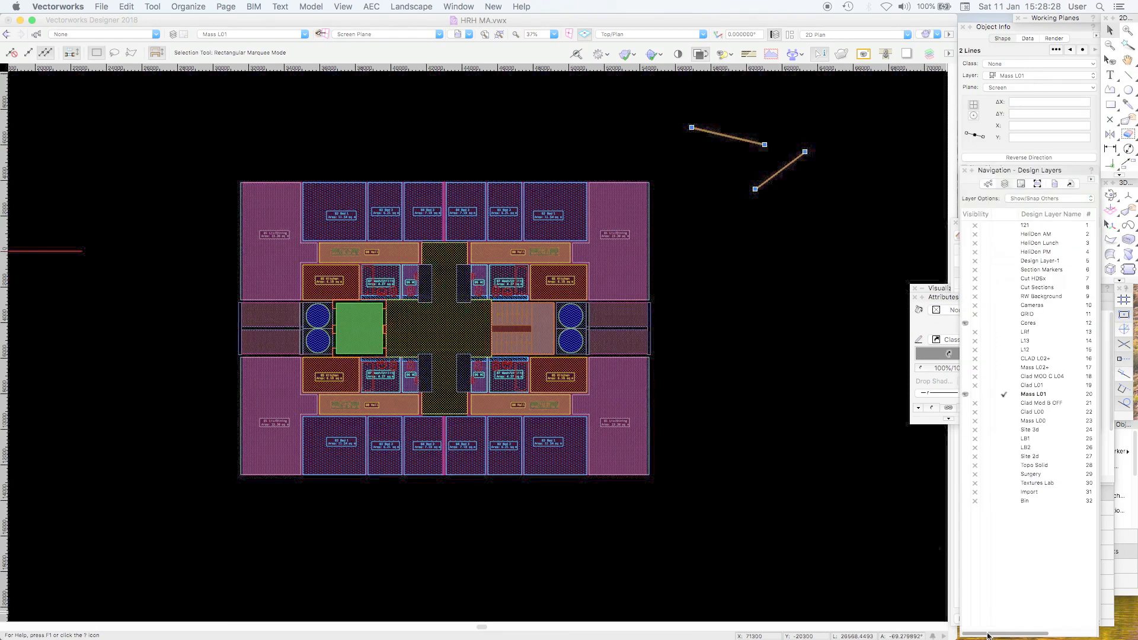
pyautogui.click(991, 184)
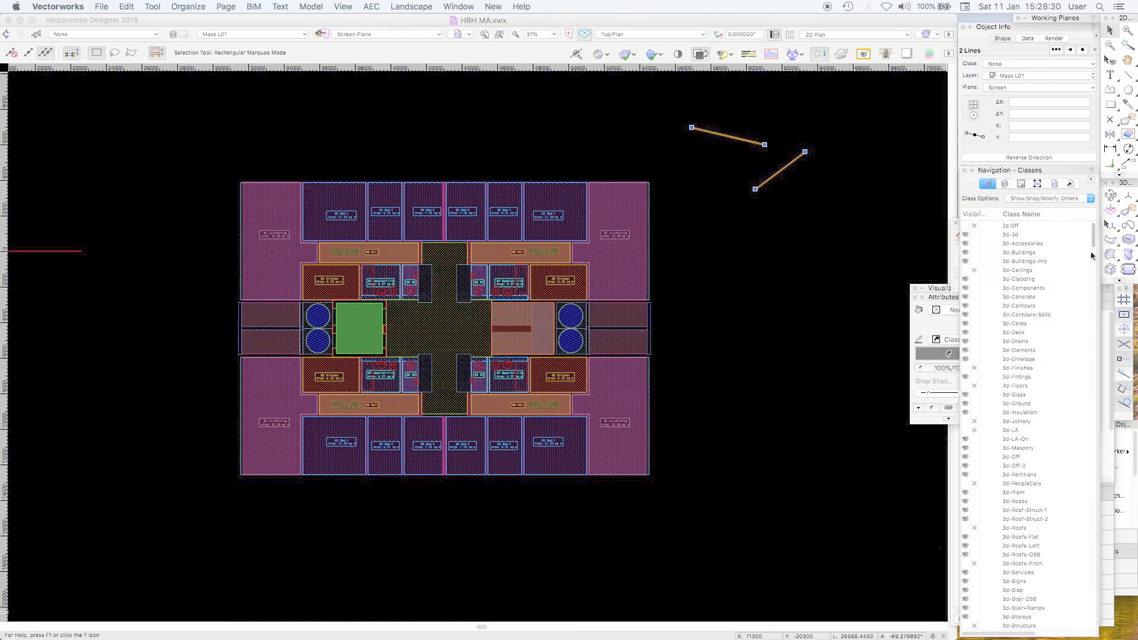
pyautogui.moveTo(1093, 235); pyautogui.dragTo(1100, 406)
pyautogui.scroll(-10, 1101, 406)
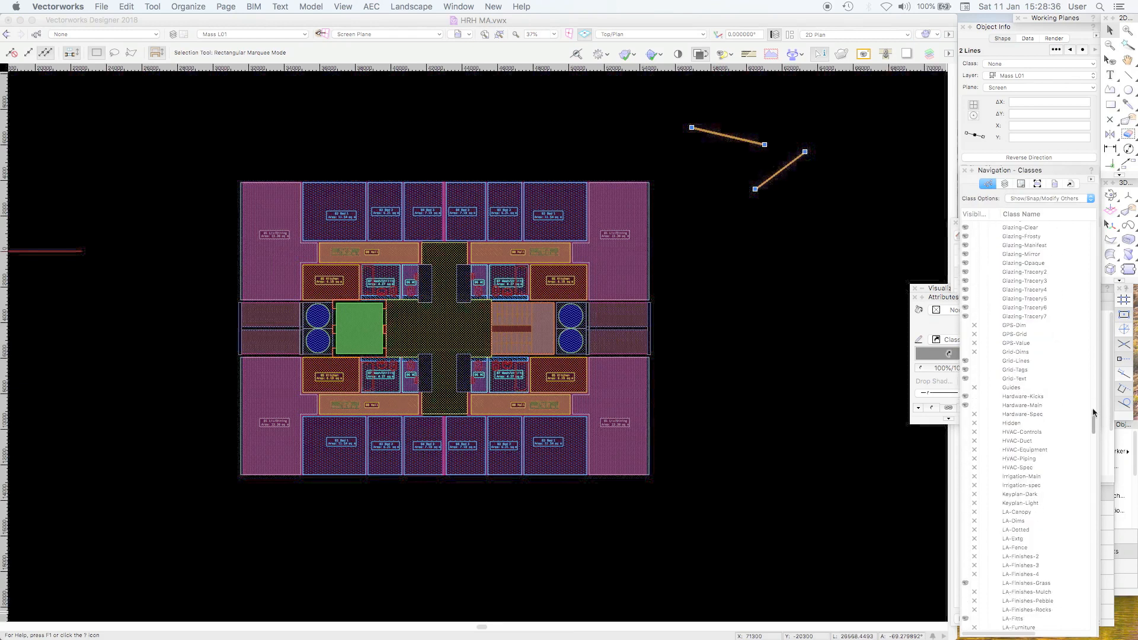
pyautogui.scroll(6, 1088, 380)
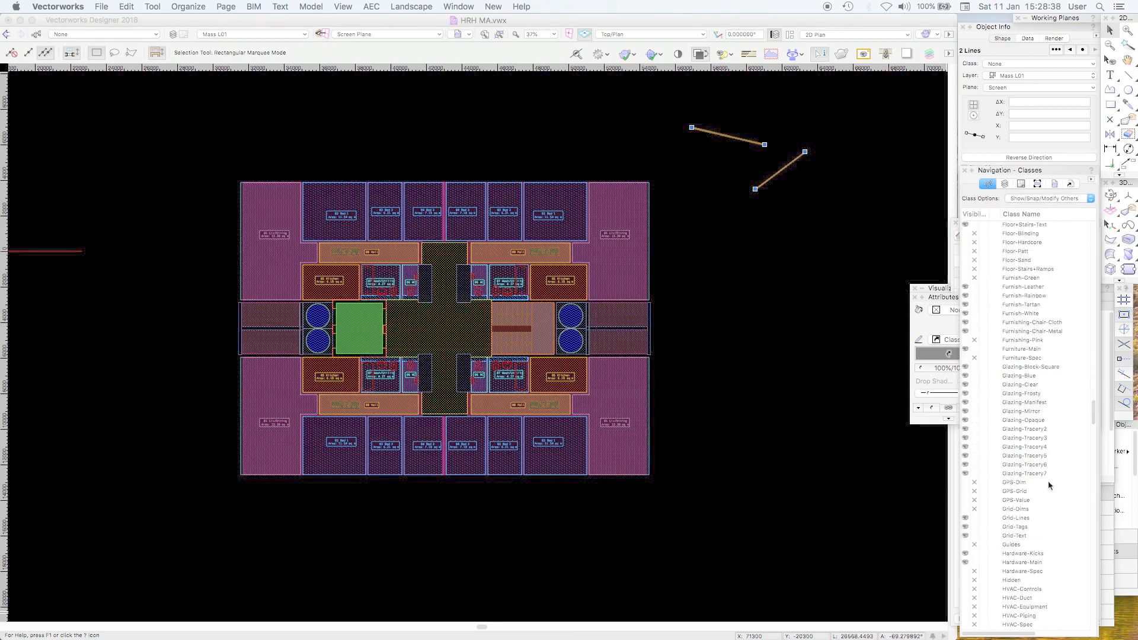
pyautogui.click(973, 544)
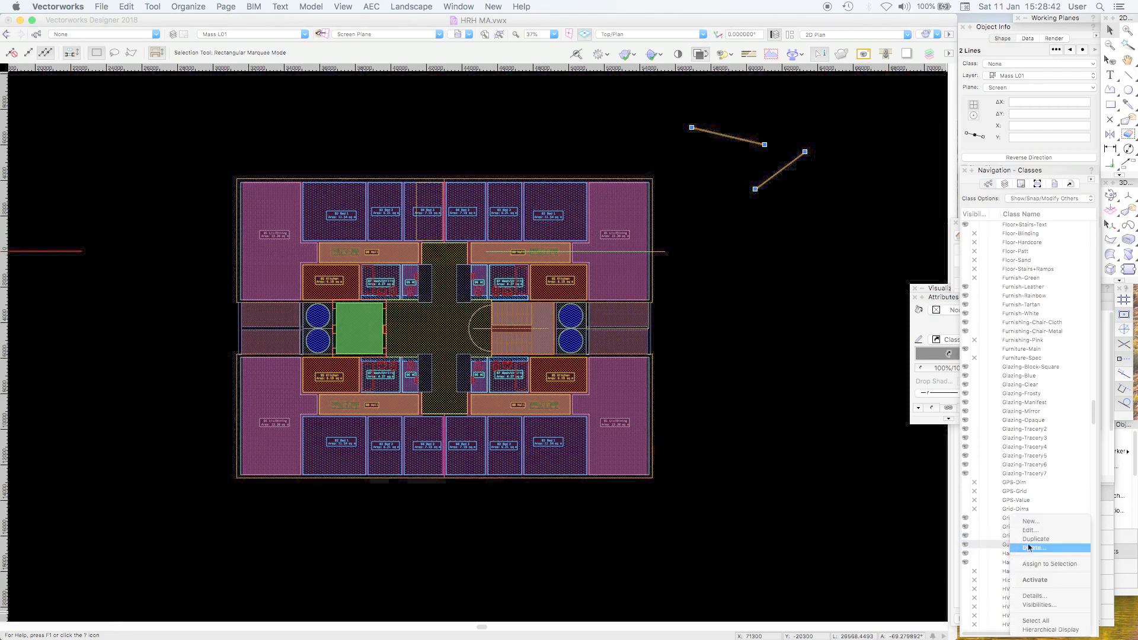
# Join the two slanted guide lines so that they meet at a common corner.
pyautogui.click(780, 170)
pyautogui.keyDown('shift'); pyautogui.click(750, 142); pyautogui.keyUp('shift')
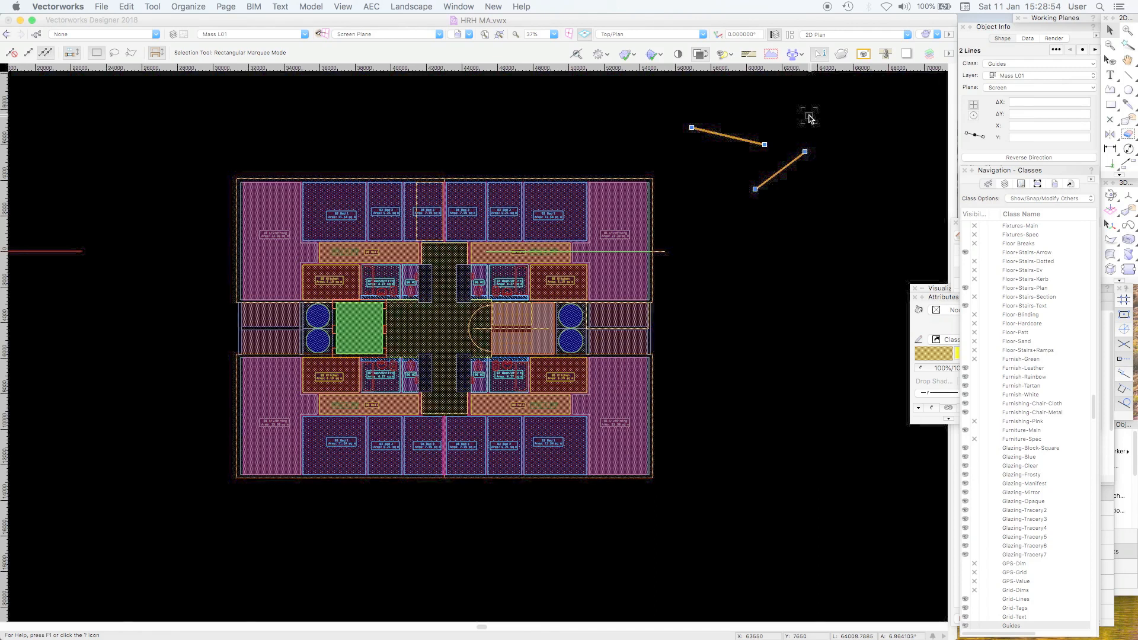
pyautogui.rightClick(793, 162)
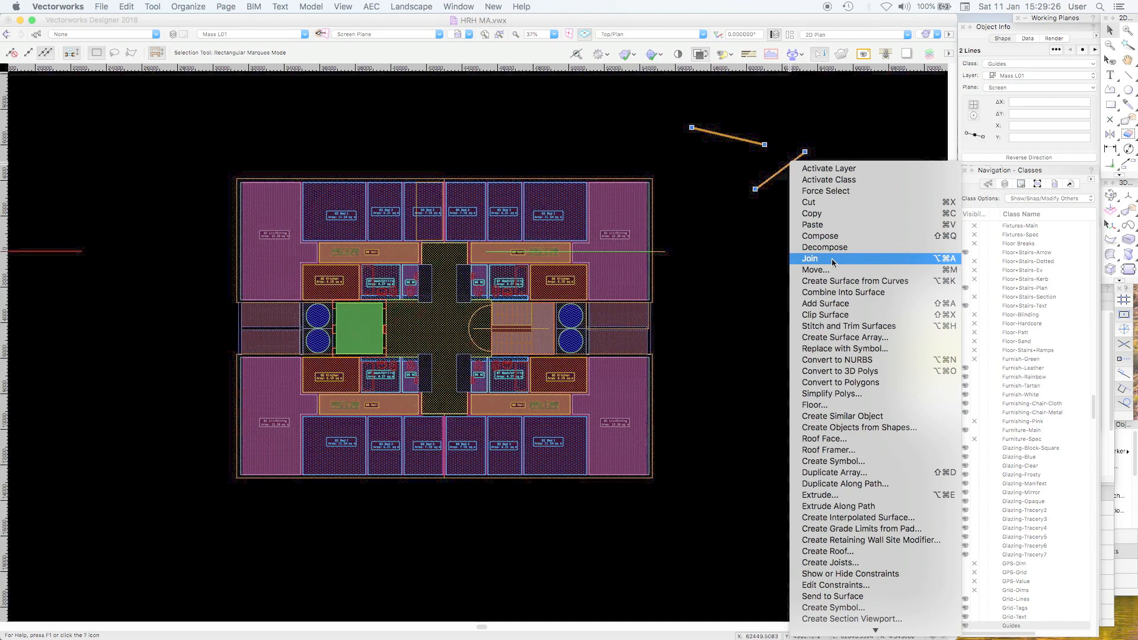
pyautogui.click(831, 258)
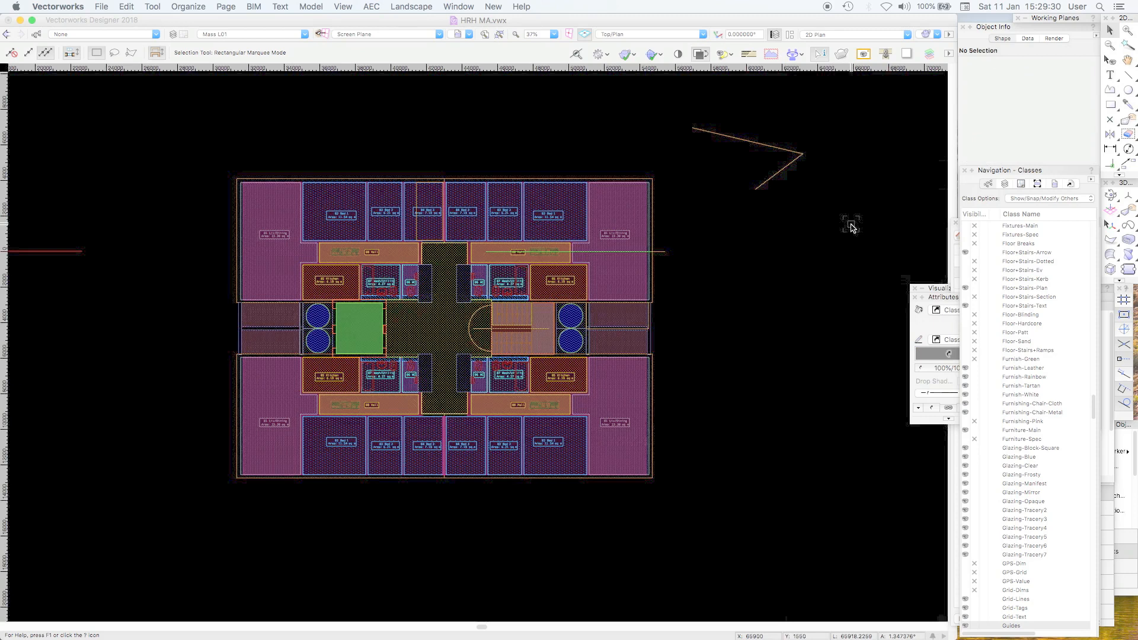
# Show the design layers list and examine the document context commands while the joined lines are selected.
pyautogui.click(1005, 184)
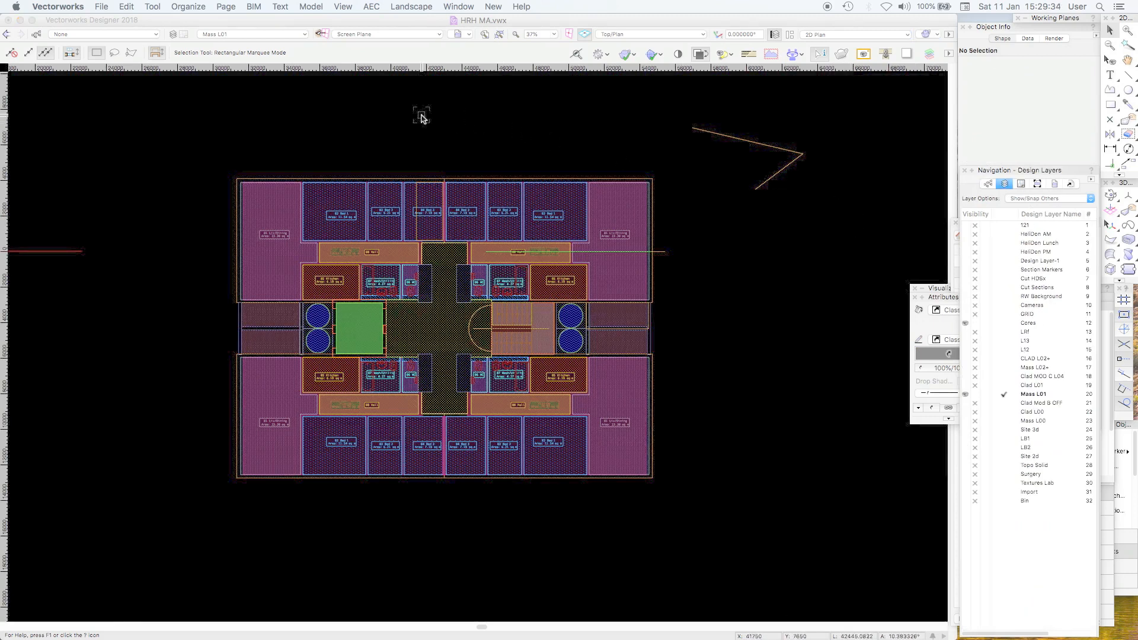
pyautogui.click(745, 140)
pyautogui.rightClick(714, 167)
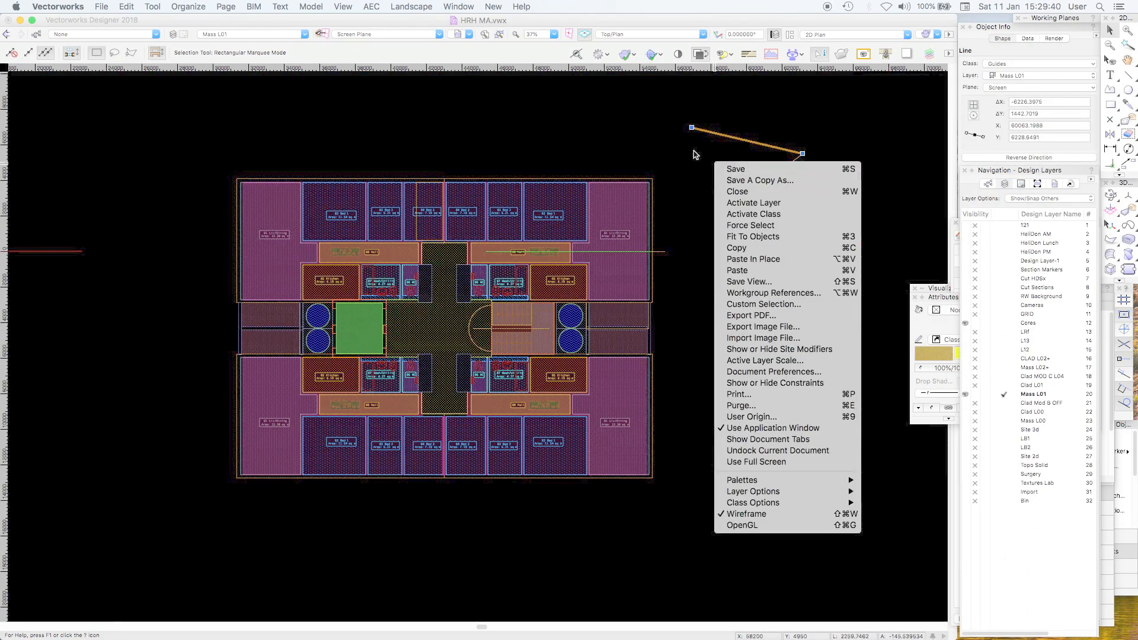
pyautogui.click(696, 154)
pyautogui.keyDown('shift'); pyautogui.click(780, 170); pyautogui.keyUp('shift')
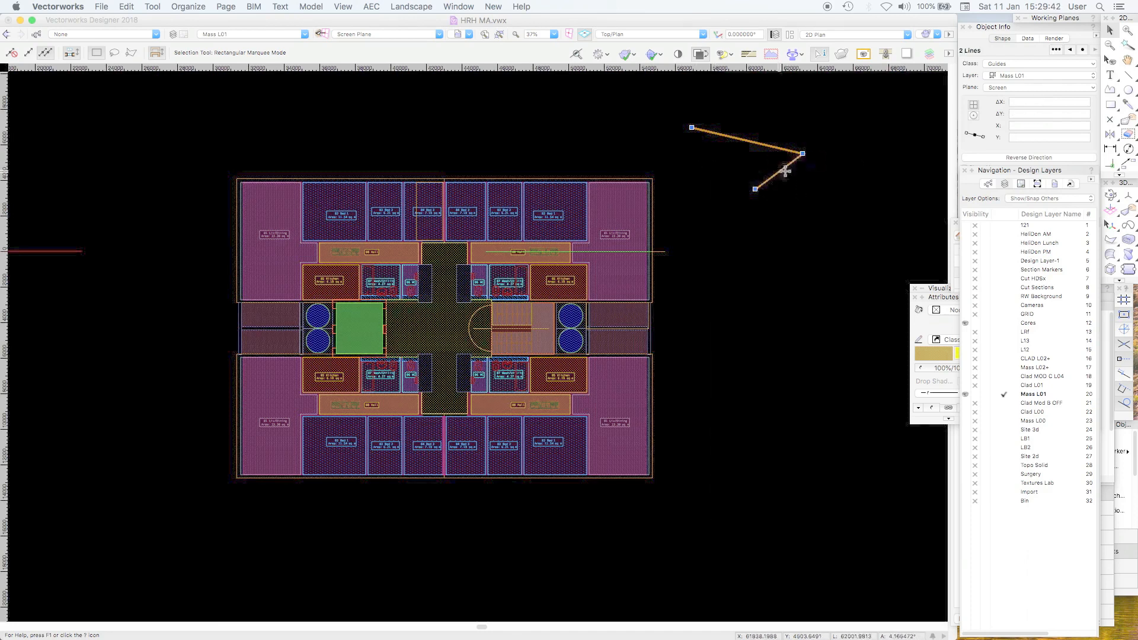
pyautogui.rightClick(838, 151)
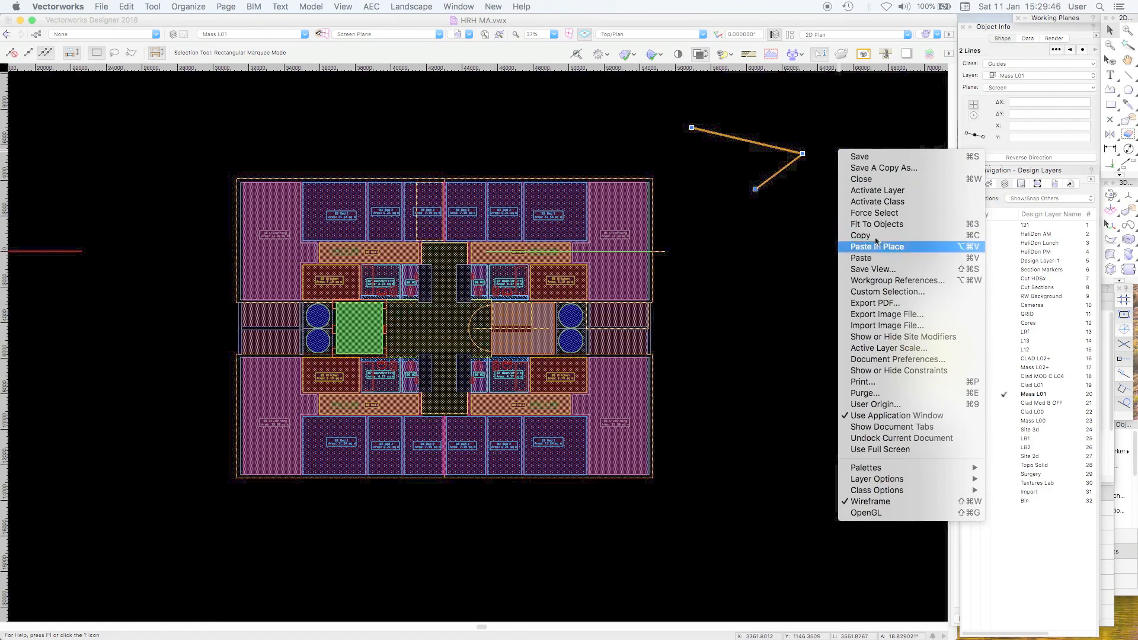
pyautogui.click(739, 241)
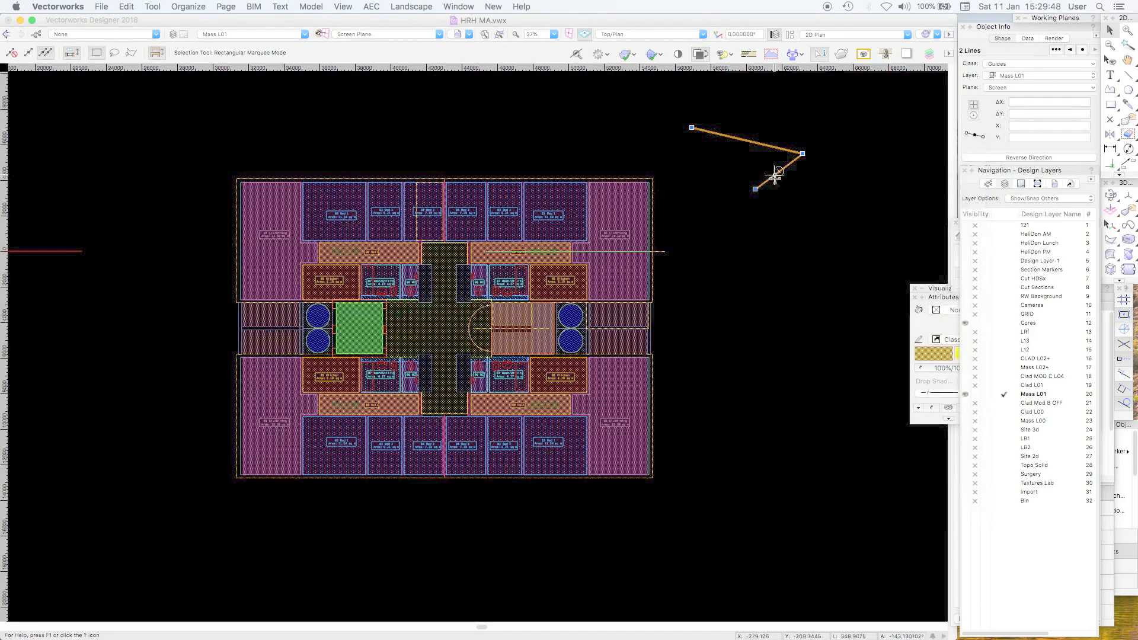
# Move the shorter guide line down away from the longer one, and examine the object context commands for both lines.
pyautogui.moveTo(775, 172); pyautogui.dragTo(784, 235)
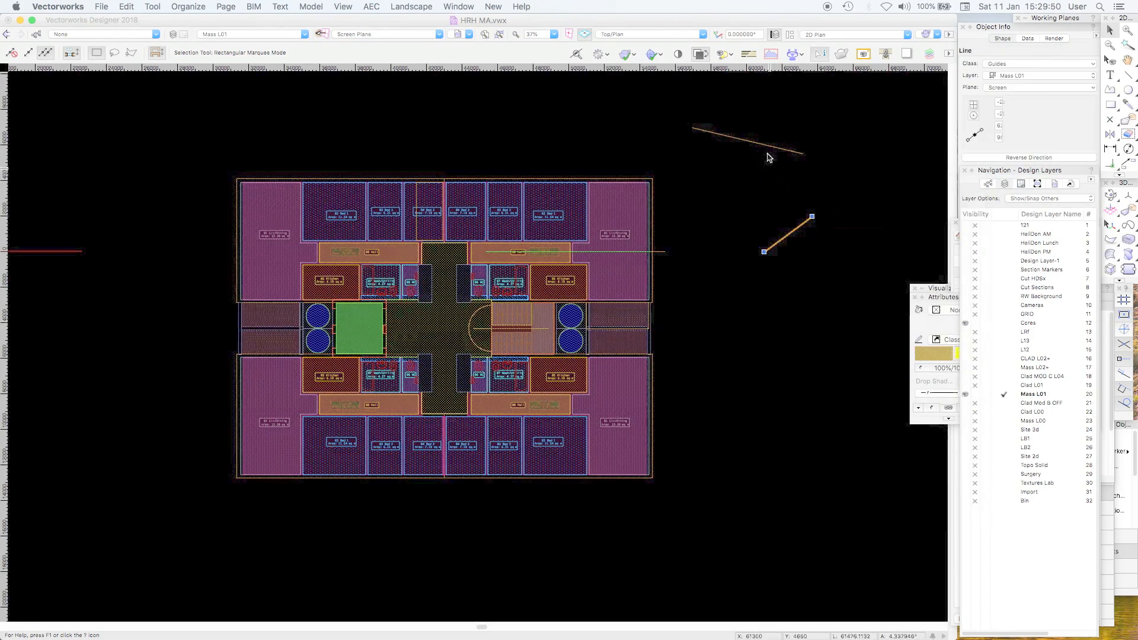
pyautogui.keyDown('shift'); pyautogui.click(767, 146); pyautogui.keyUp('shift')
pyautogui.rightClick(766, 145)
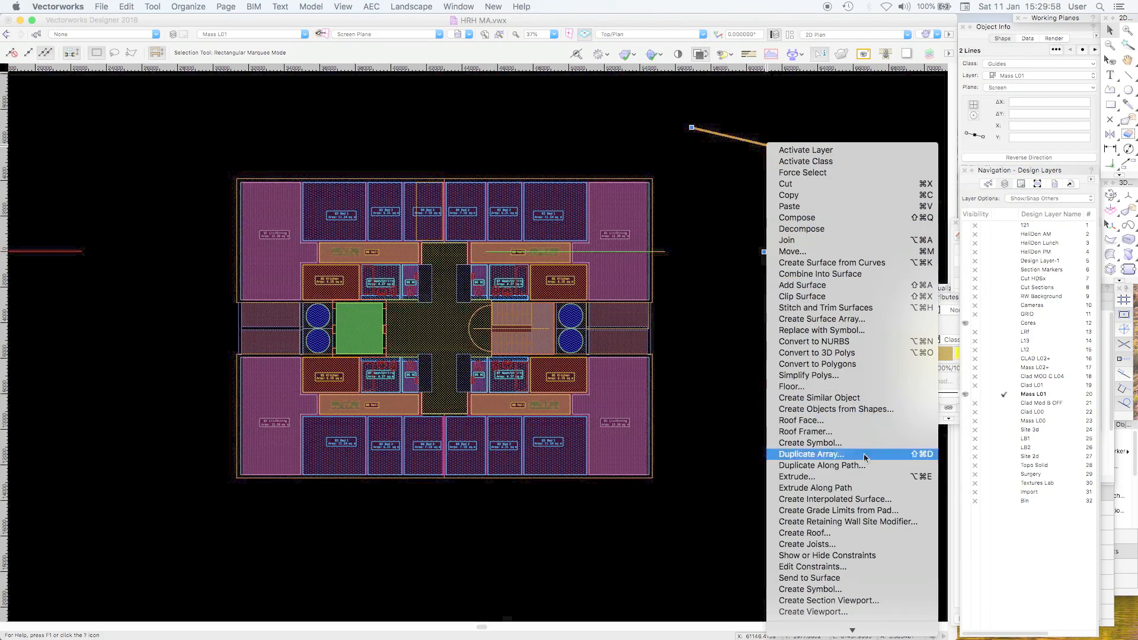
pyautogui.moveTo(854, 629)
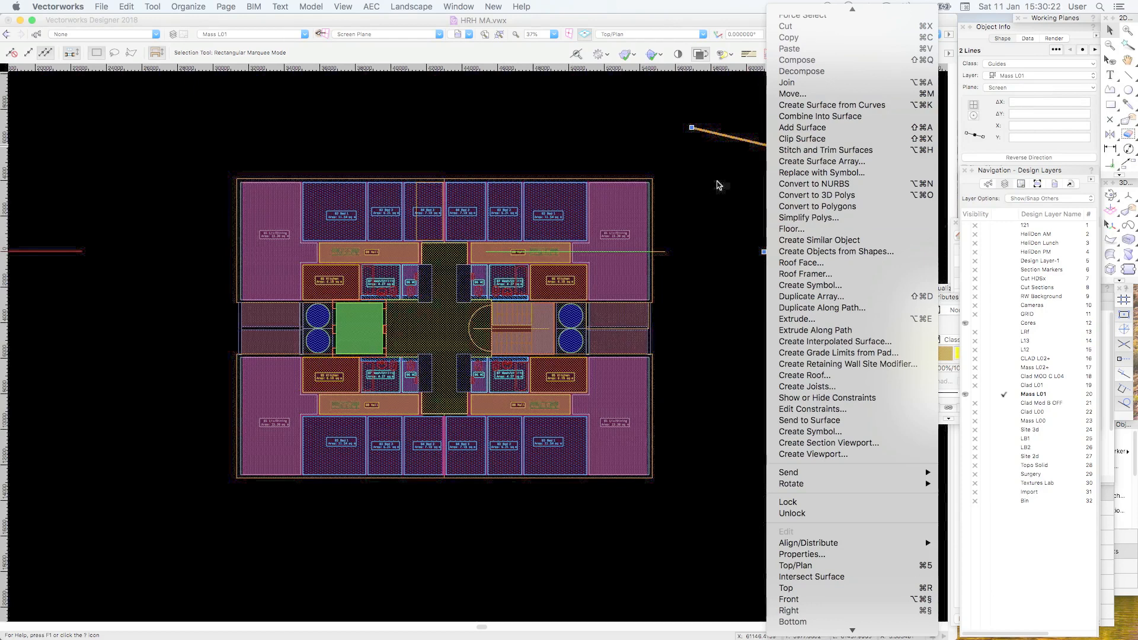
pyautogui.click(718, 185)
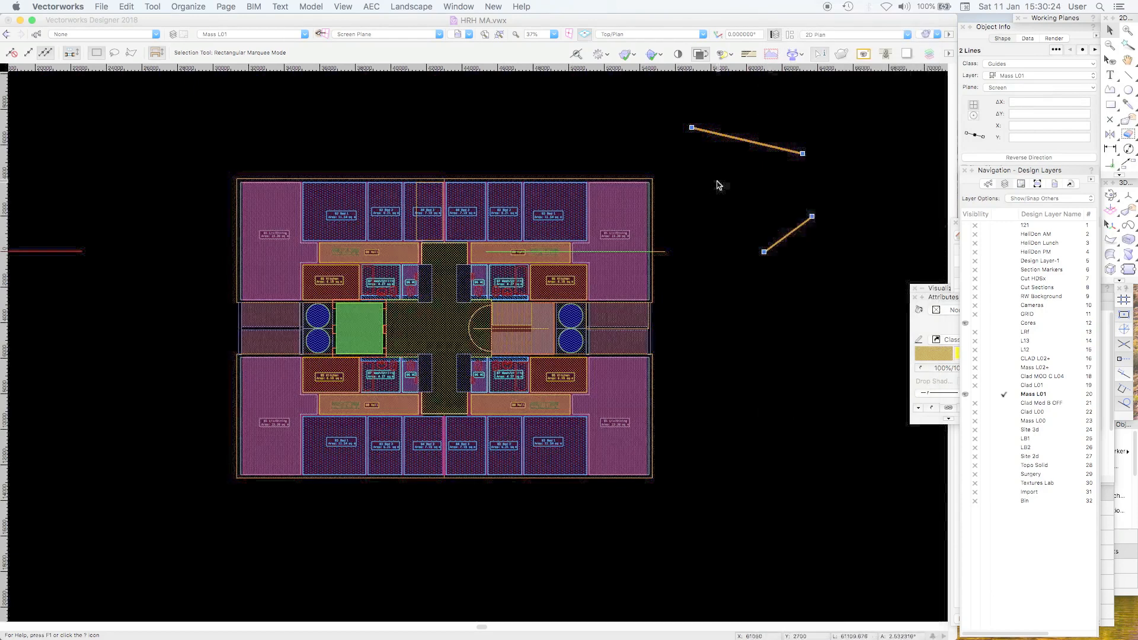
pyautogui.click(603, 140)
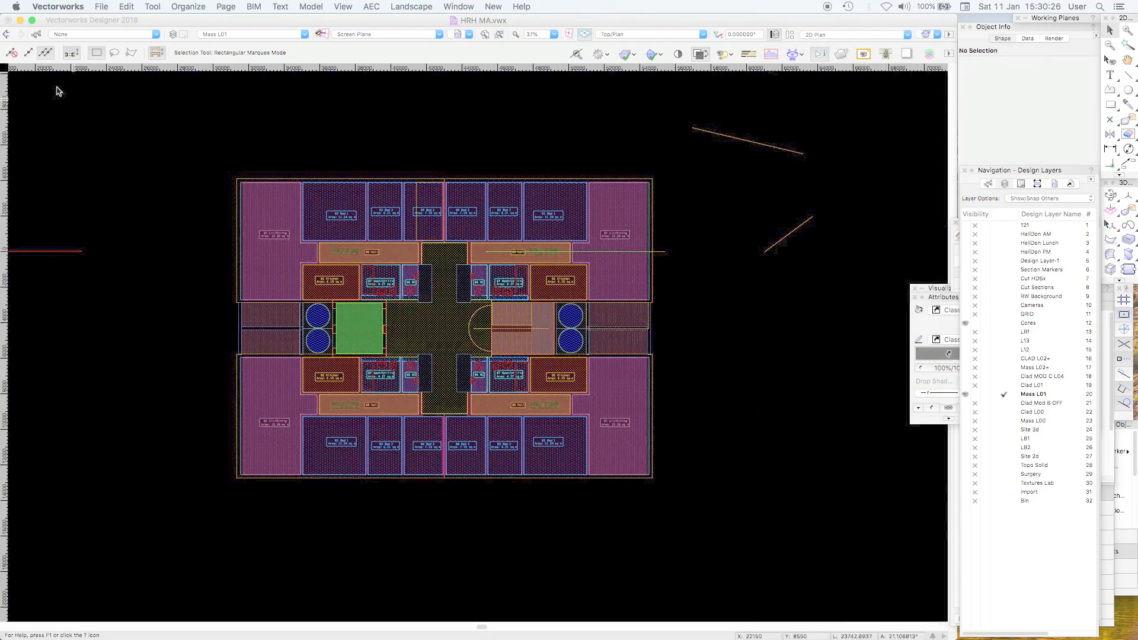
# Open the current workspace for editing and select the Join command in the list of all available menu commands.
pyautogui.click(101, 7)
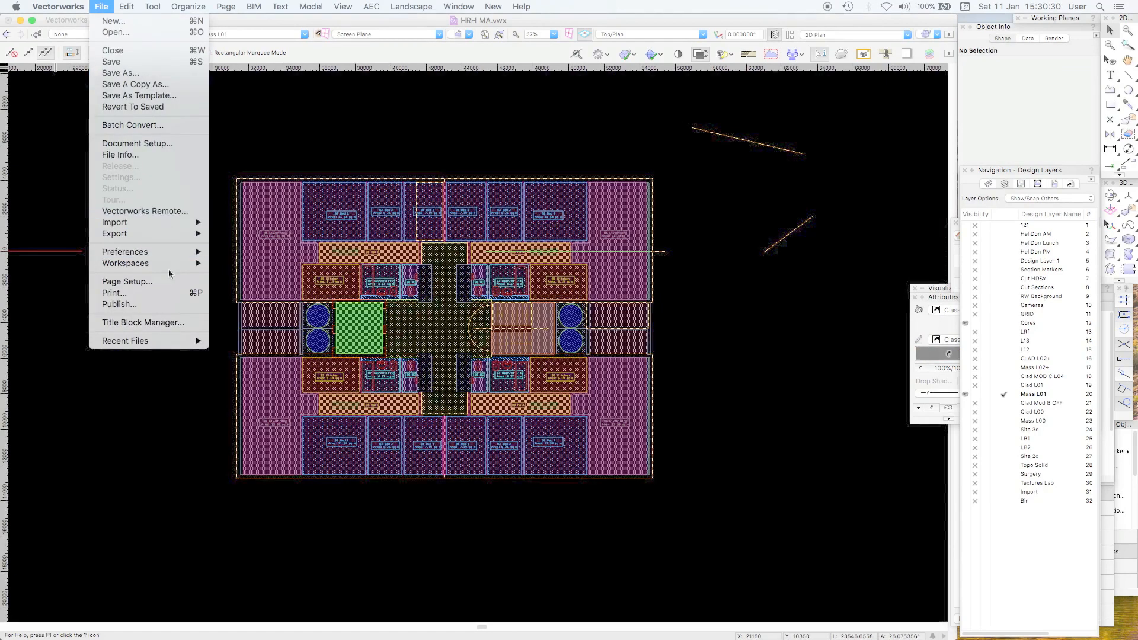
pyautogui.moveTo(166, 265)
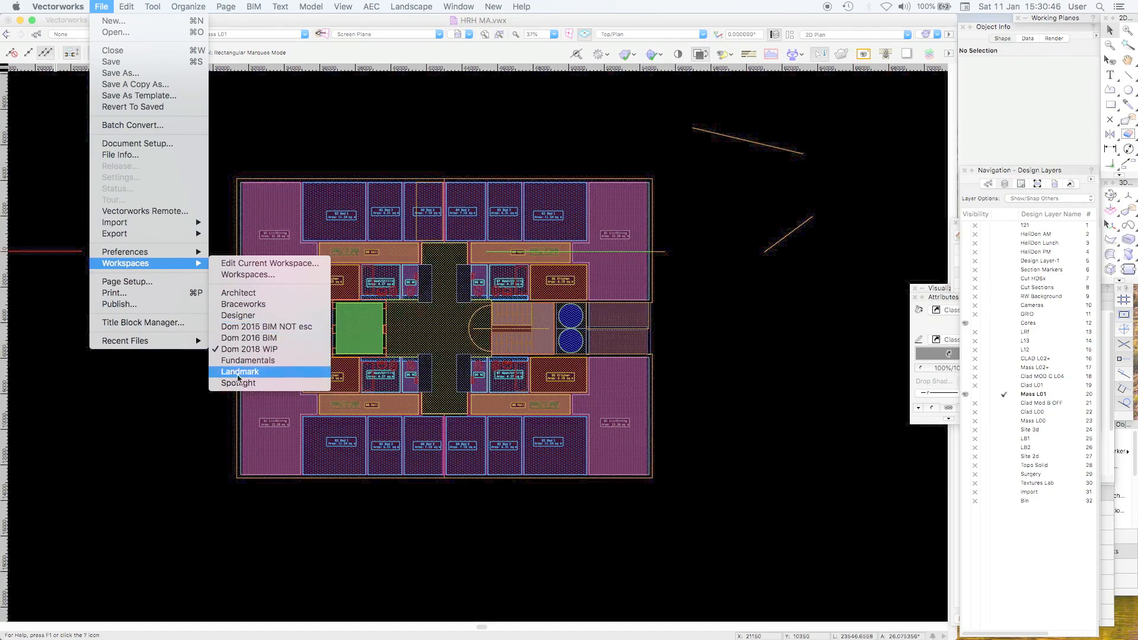
pyautogui.click(291, 268)
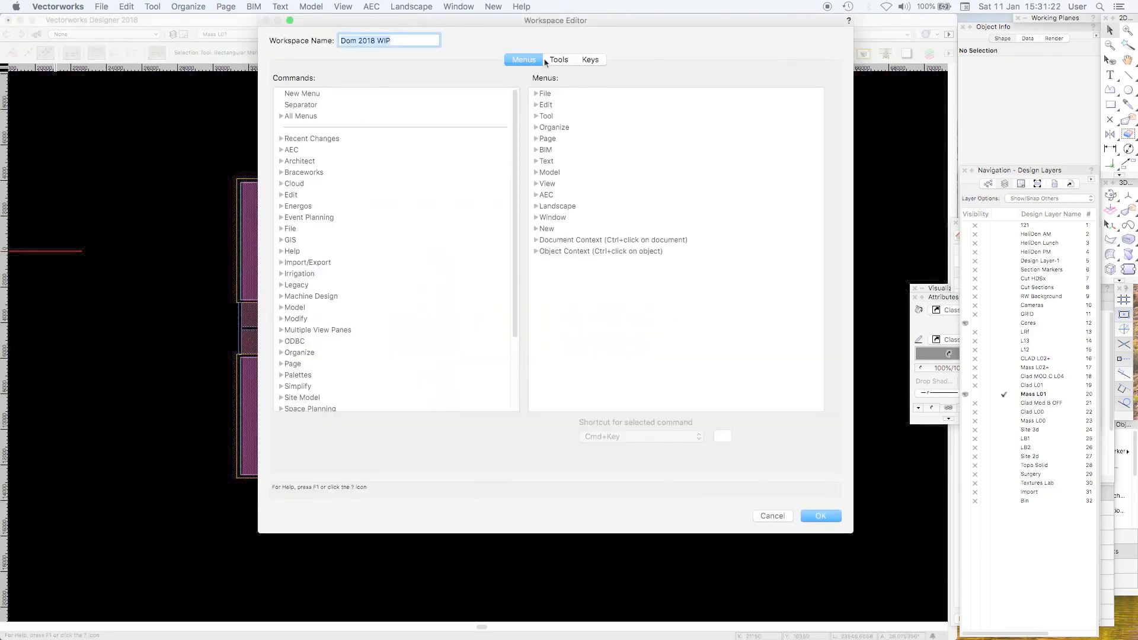
pyautogui.click(314, 116)
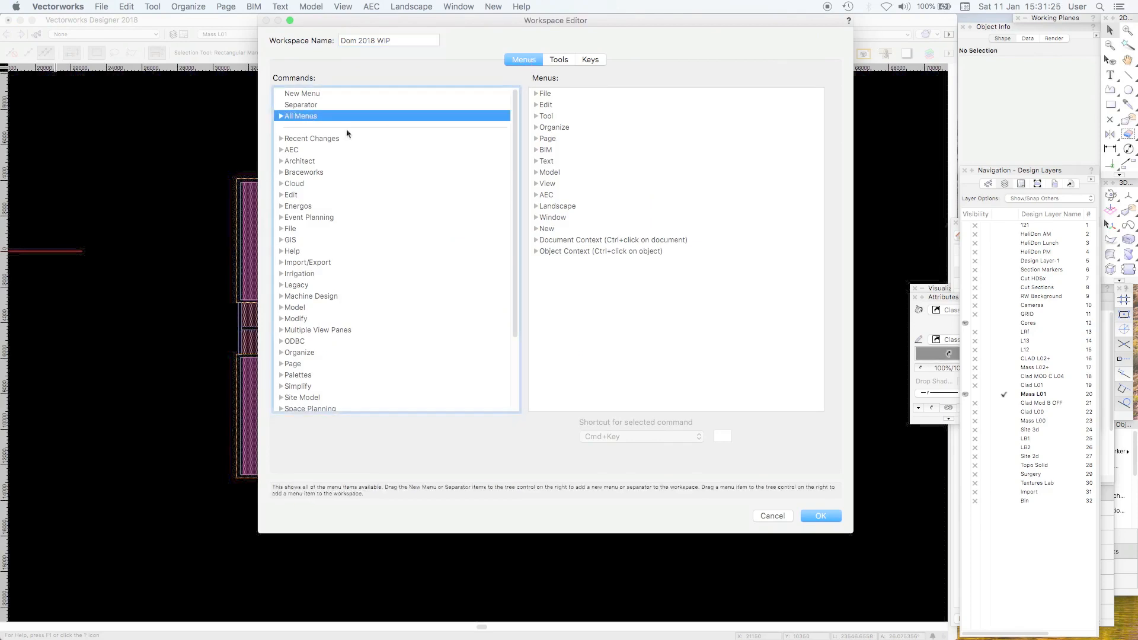
pyautogui.click(281, 116)
pyautogui.moveTo(515, 98); pyautogui.dragTo(515, 260)
pyautogui.click(328, 203)
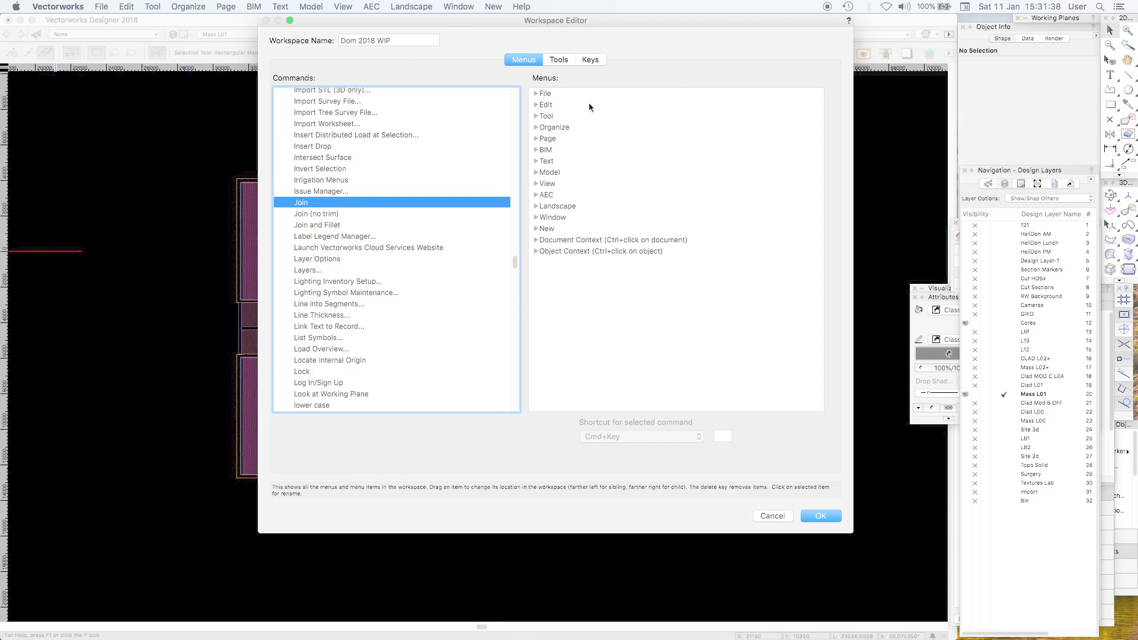
# Examine the workspace's Edit, Tool and Object Context menu contents, and look through the available commands that could be added.
pyautogui.click(535, 105)
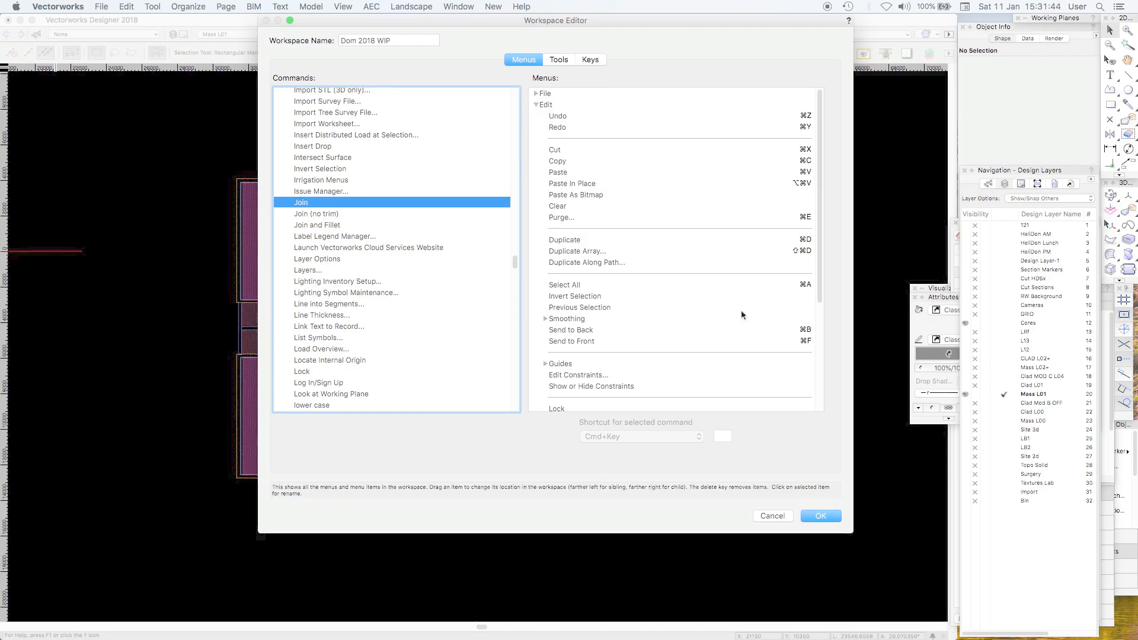
pyautogui.scroll(-2, 822, 172)
pyautogui.moveTo(822, 175)
pyautogui.mouseDown()
pyautogui.moveTo(823, 212)
pyautogui.moveTo(822, 165)
pyautogui.mouseUp()
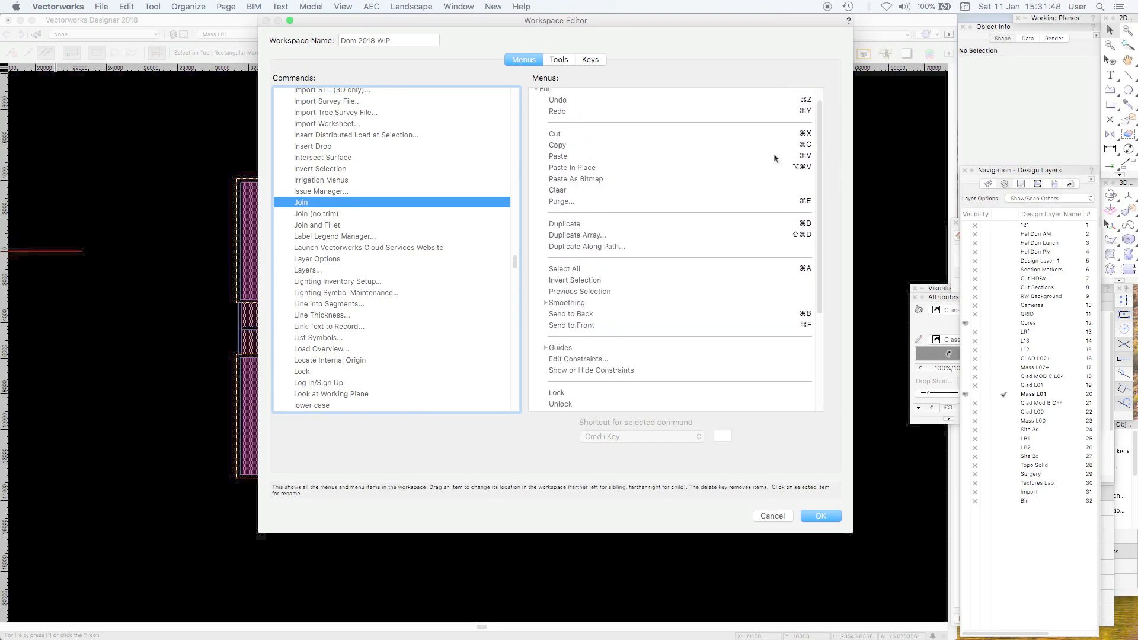
pyautogui.click(535, 89)
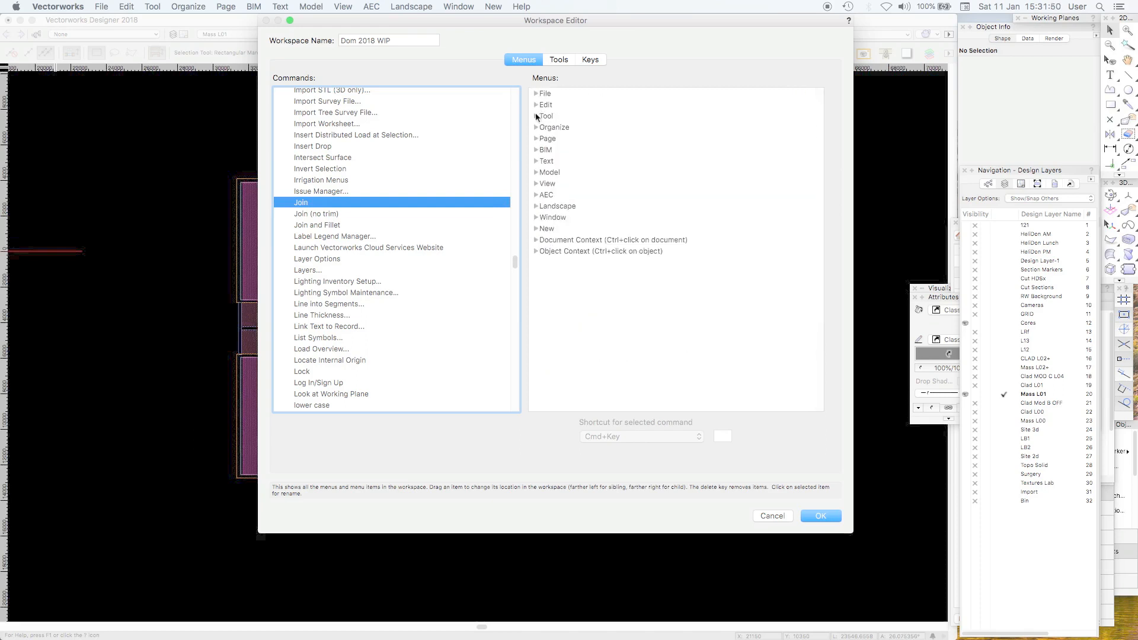
pyautogui.click(535, 116)
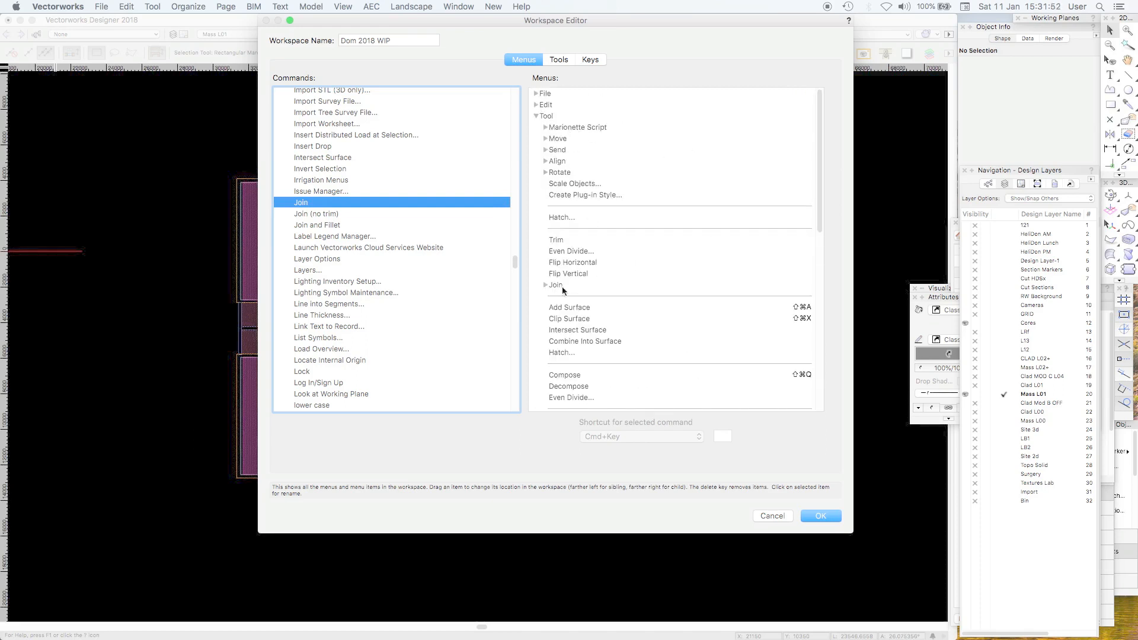
pyautogui.click(536, 117)
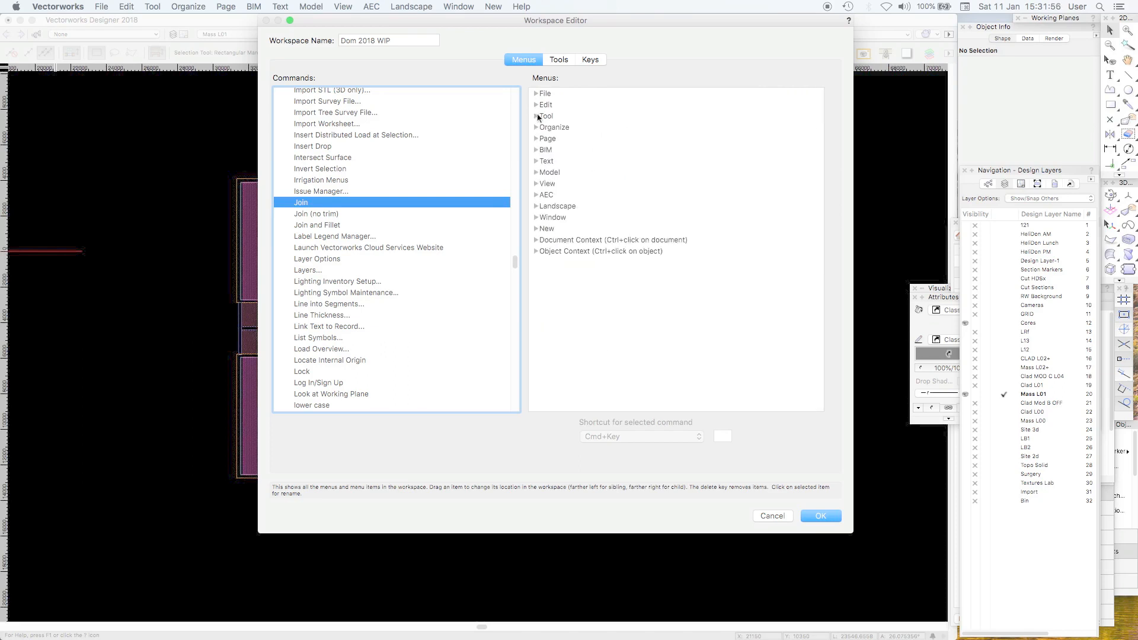
pyautogui.click(535, 251)
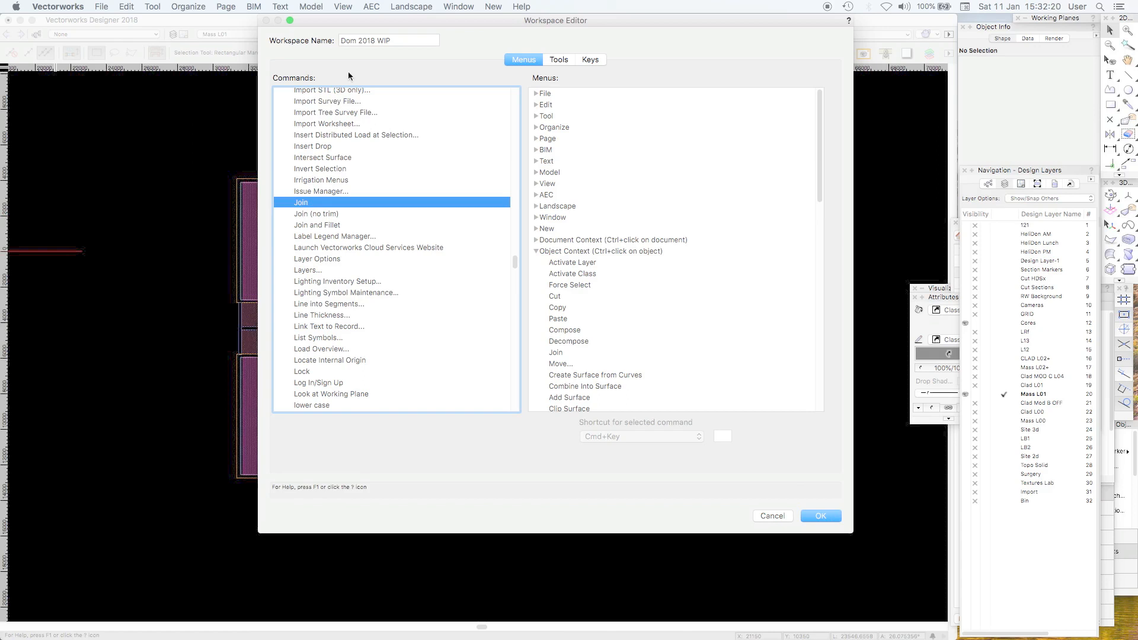
pyautogui.moveTo(515, 262); pyautogui.dragTo(515, 168)
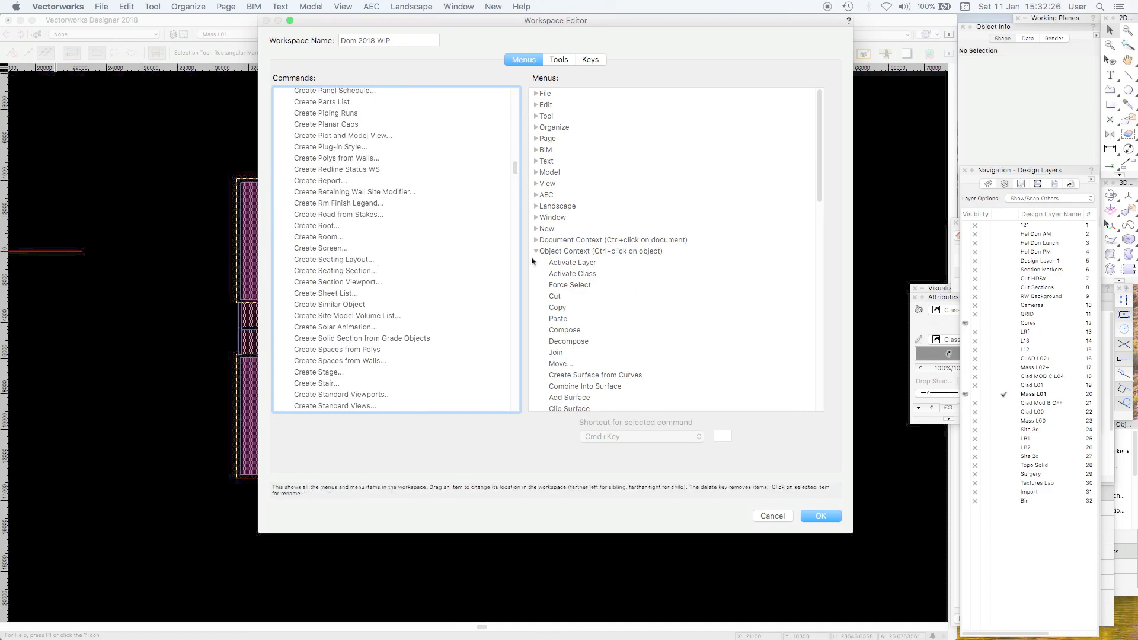
# Add the Join command to the Object Context menu directly below Paste.
pyautogui.moveTo(515, 170); pyautogui.dragTo(534, 258)
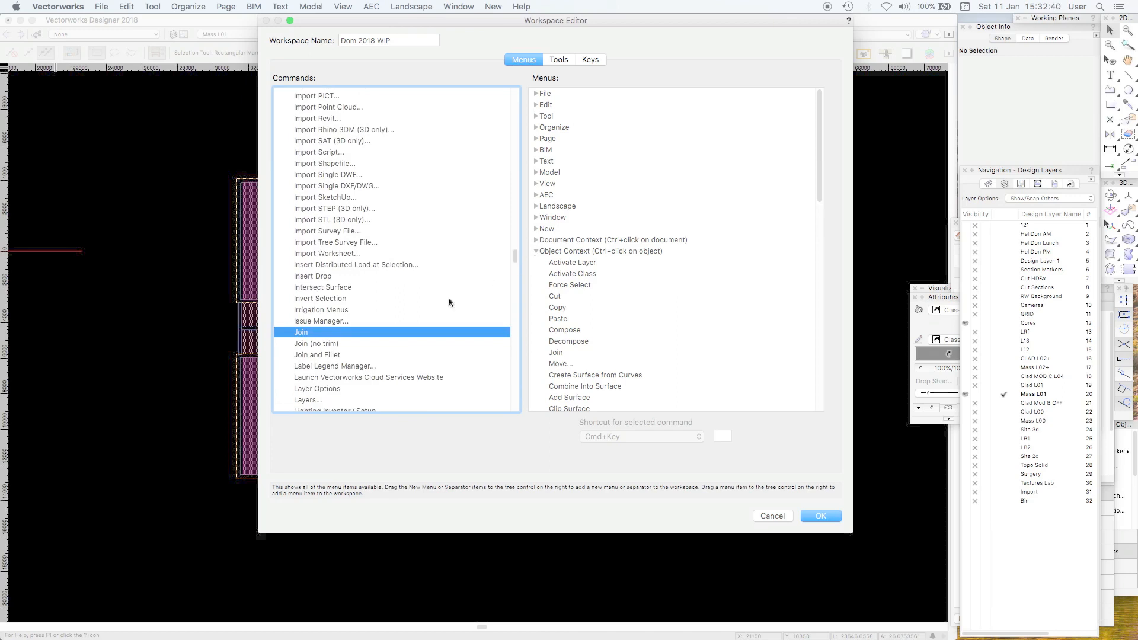
pyautogui.moveTo(308, 335); pyautogui.dragTo(600, 330)
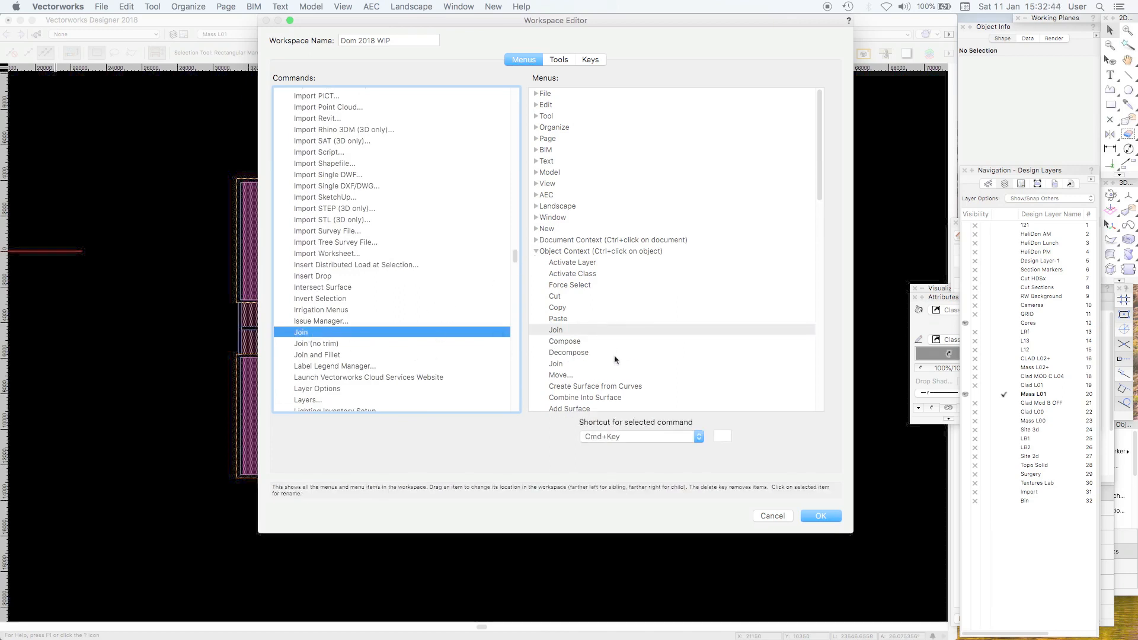
pyautogui.click(560, 334)
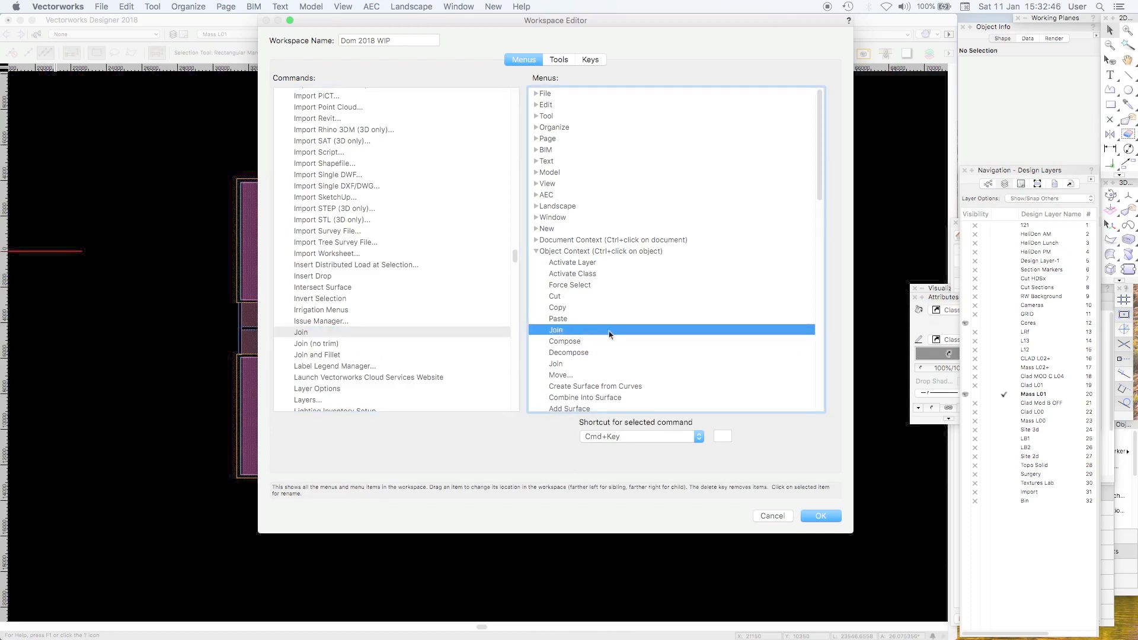
# Examine the commands in the workspace's Document Context menu, and leave the Workspace Editor without saving the changes.
pyautogui.click(537, 252)
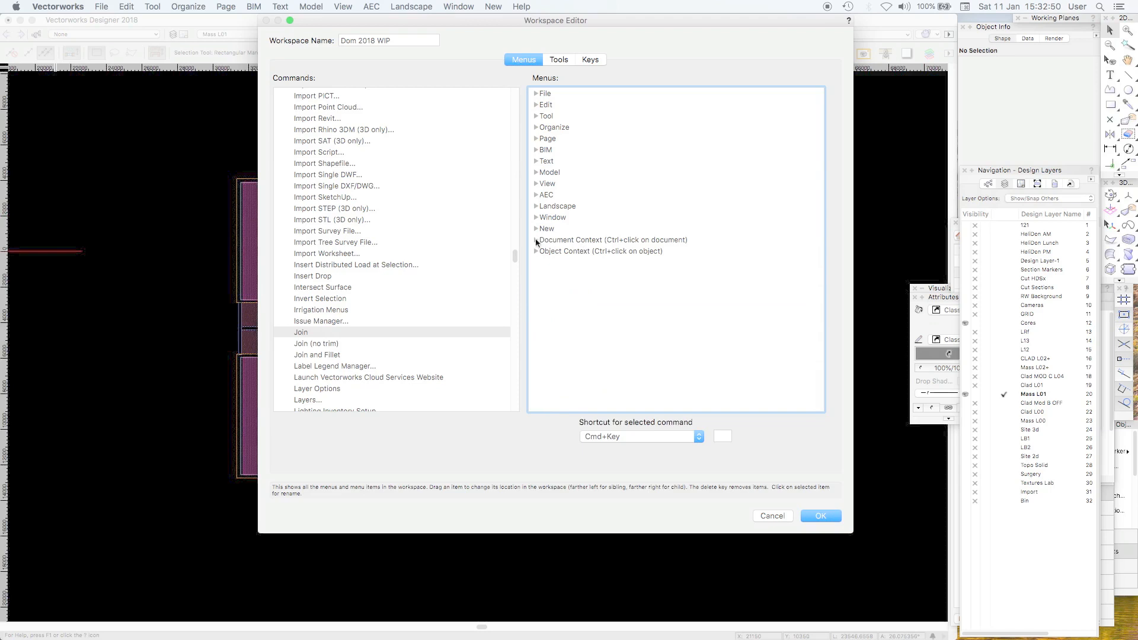
pyautogui.click(536, 240)
pyautogui.scroll(-3, 824, 221)
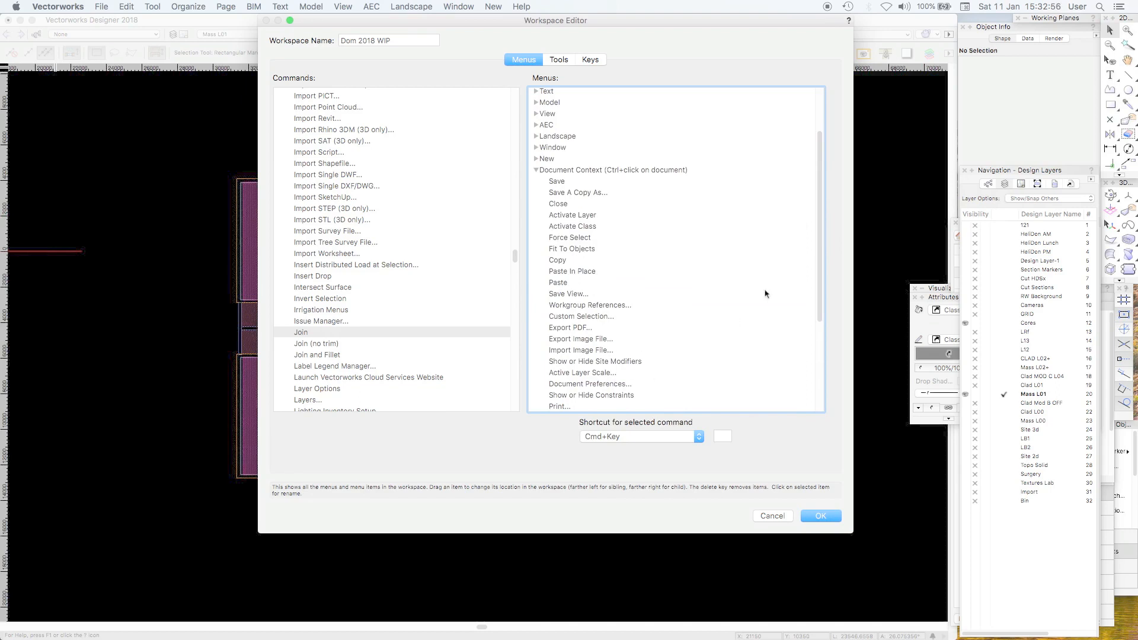
pyautogui.scroll(-1, 820, 271)
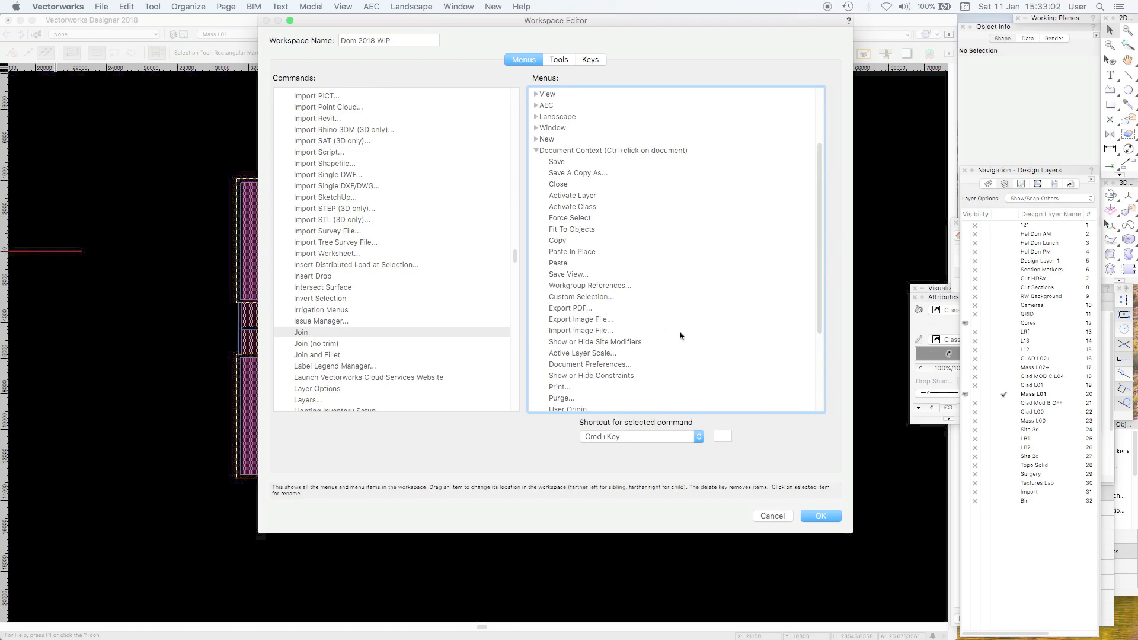
pyautogui.click(536, 150)
pyautogui.click(772, 516)
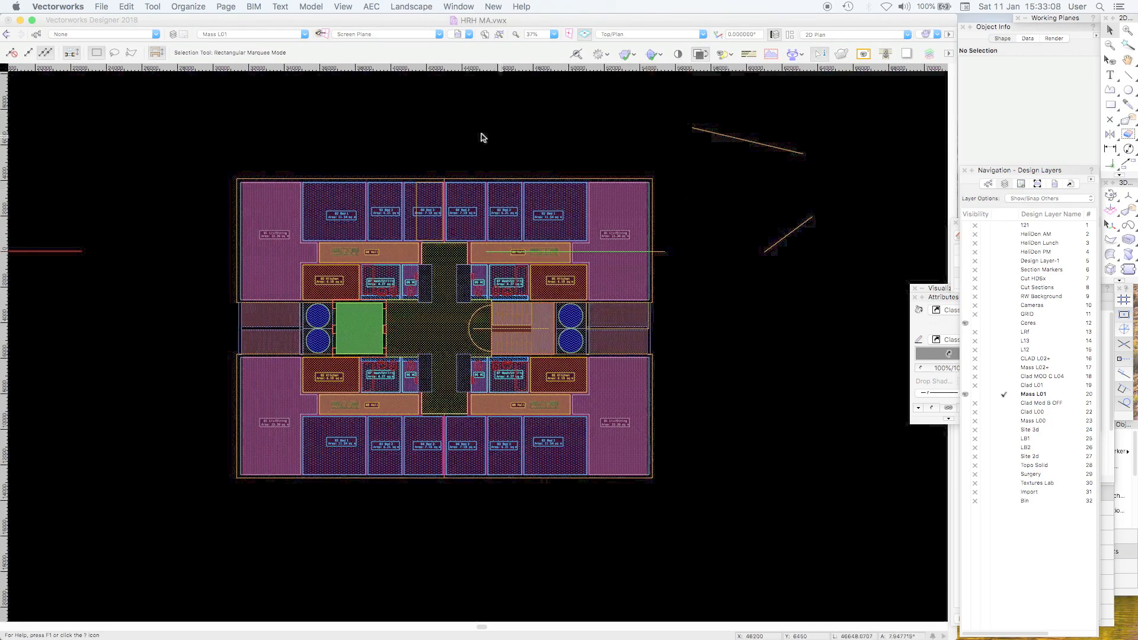
# Examine the document context commands on an empty area of the drawing, including the Class Options choices.
pyautogui.rightClick(468, 119)
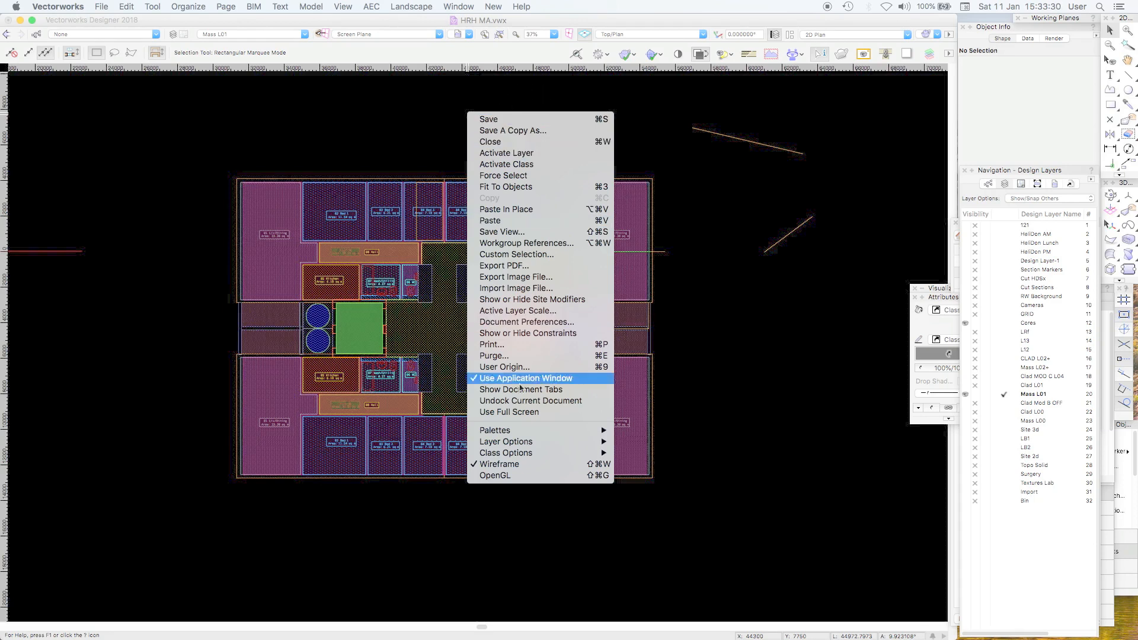
pyautogui.moveTo(511, 443)
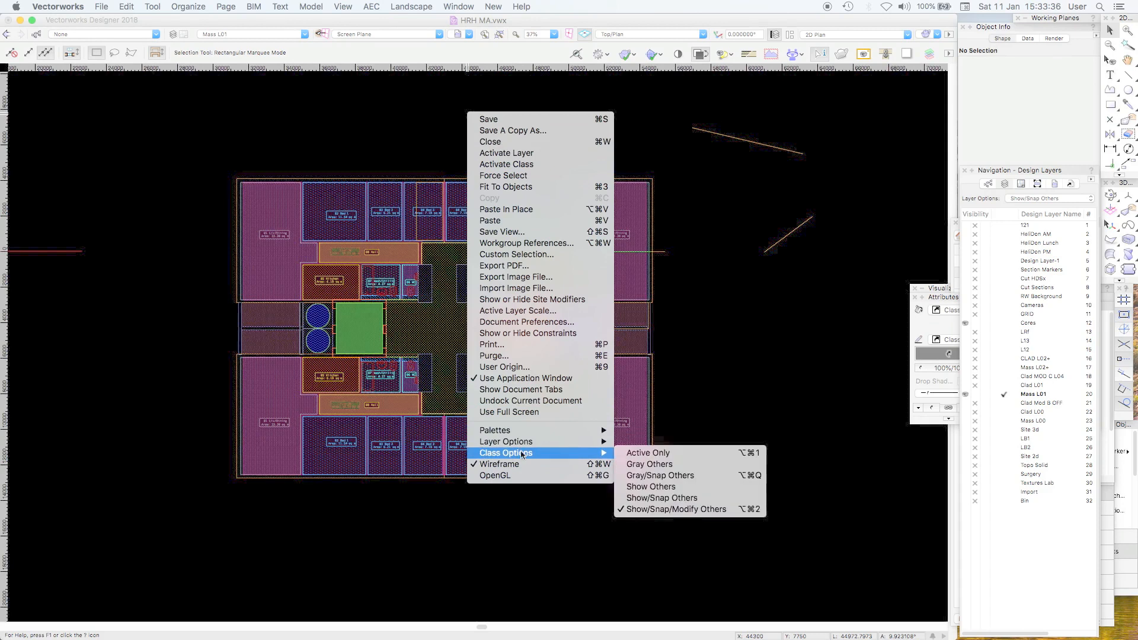
pyautogui.click(409, 119)
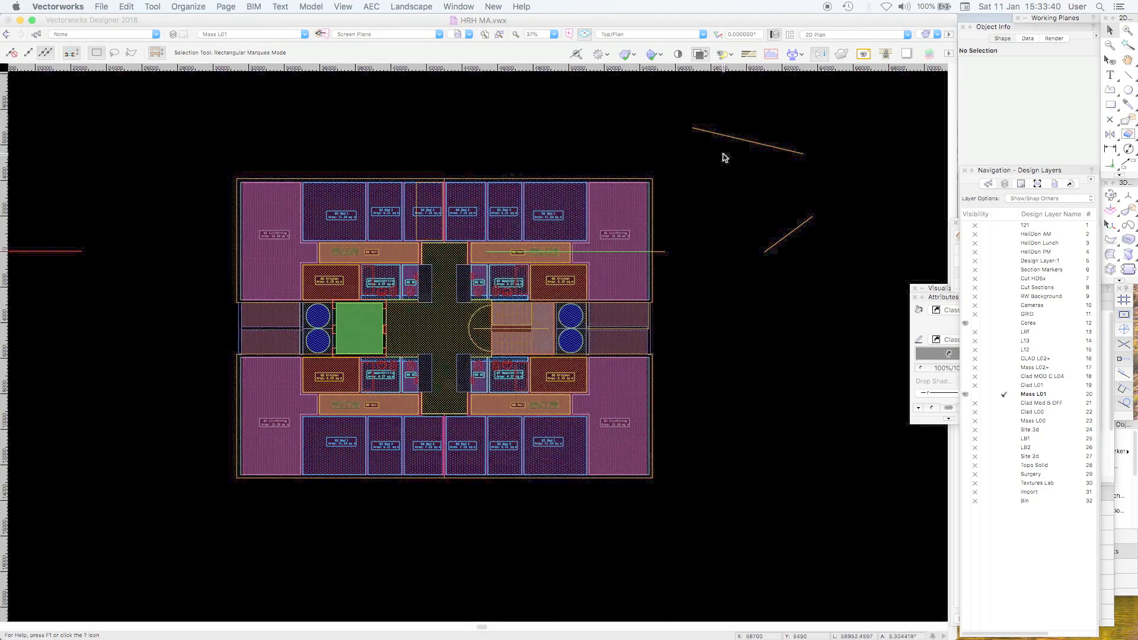
# Select both guide lines beside the floor plan, examine their object context commands, and clear the selection.
pyautogui.click(726, 137)
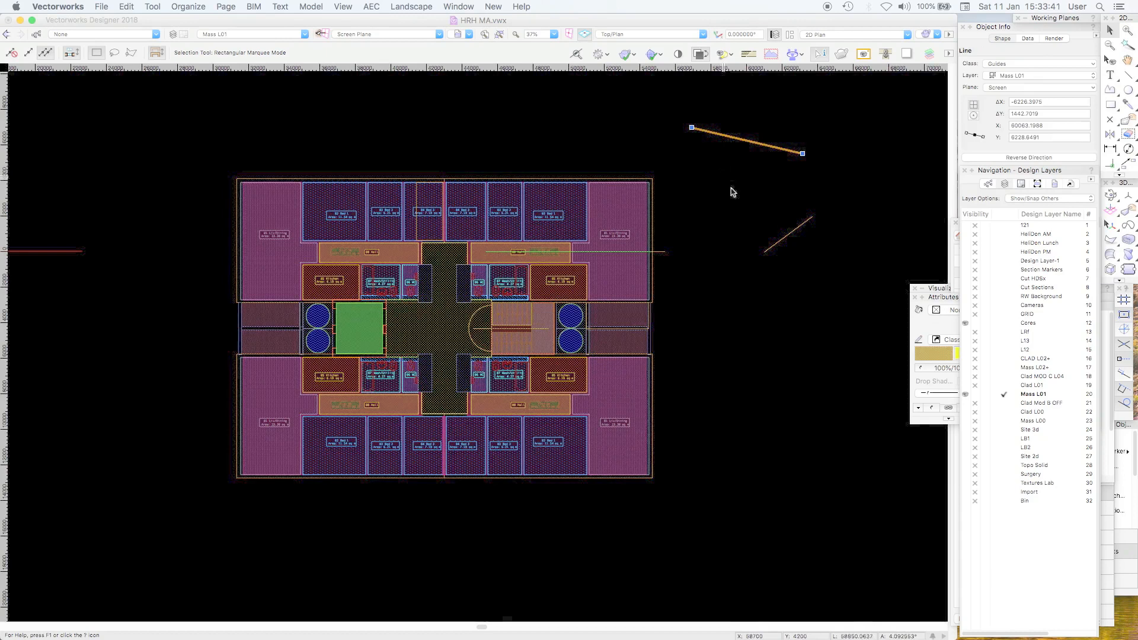
pyautogui.keyDown('shift'); pyautogui.click(796, 231); pyautogui.keyUp('shift')
pyautogui.rightClick(798, 230)
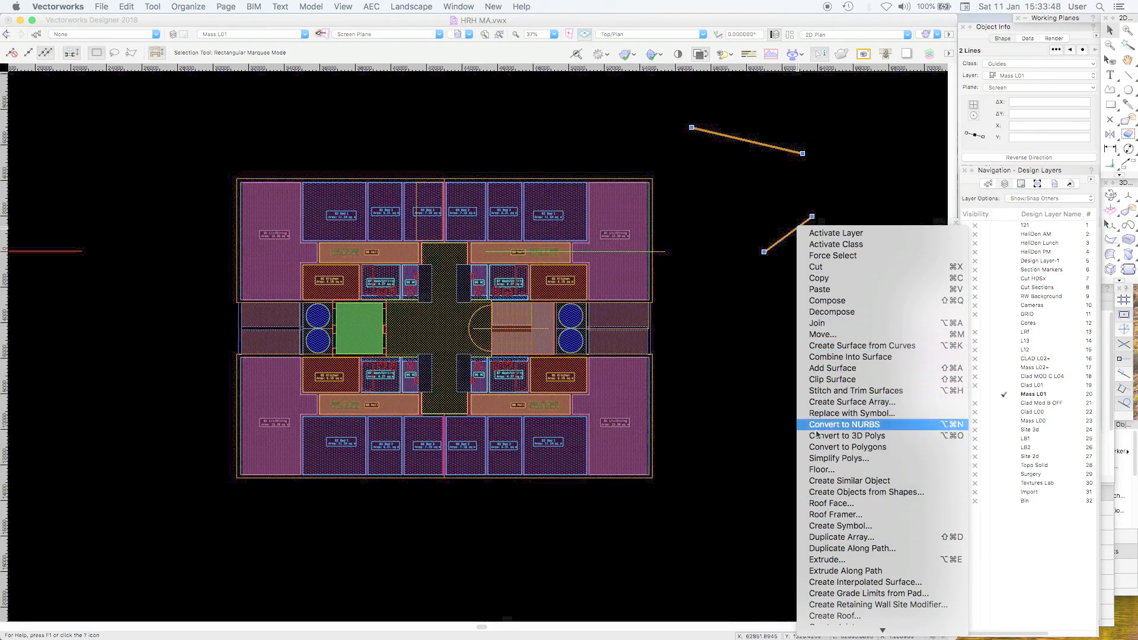
pyautogui.click(767, 363)
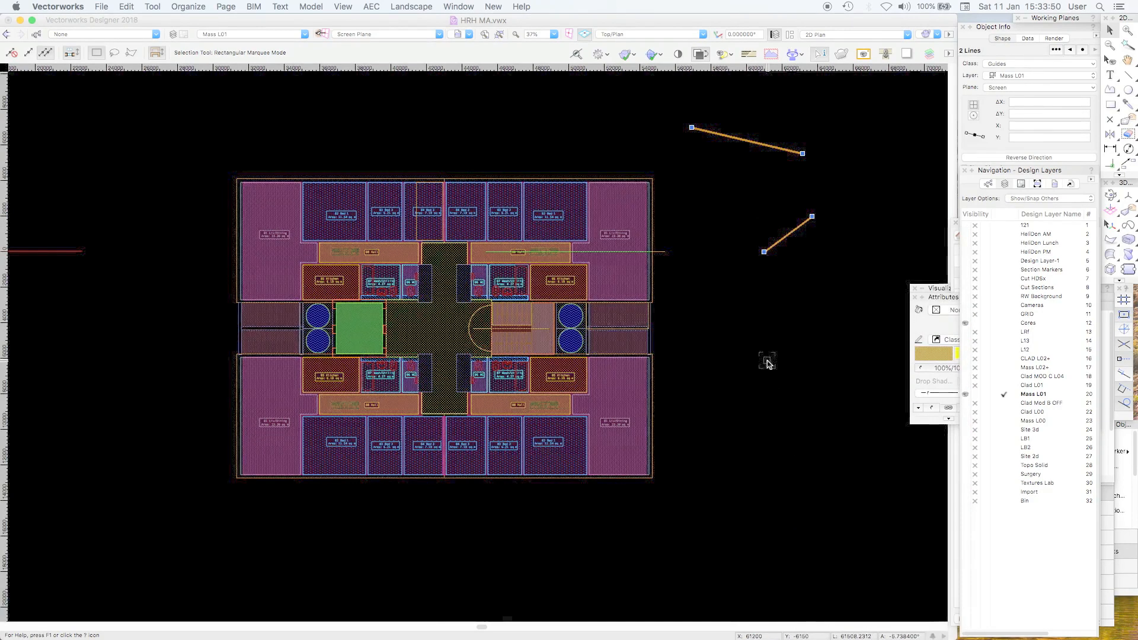
pyautogui.click(765, 361)
# Locate the placed Flats storey L01+ floor plan symbol in the Resource Manager through its object context commands, and deselect it.
pyautogui.click(607, 222)
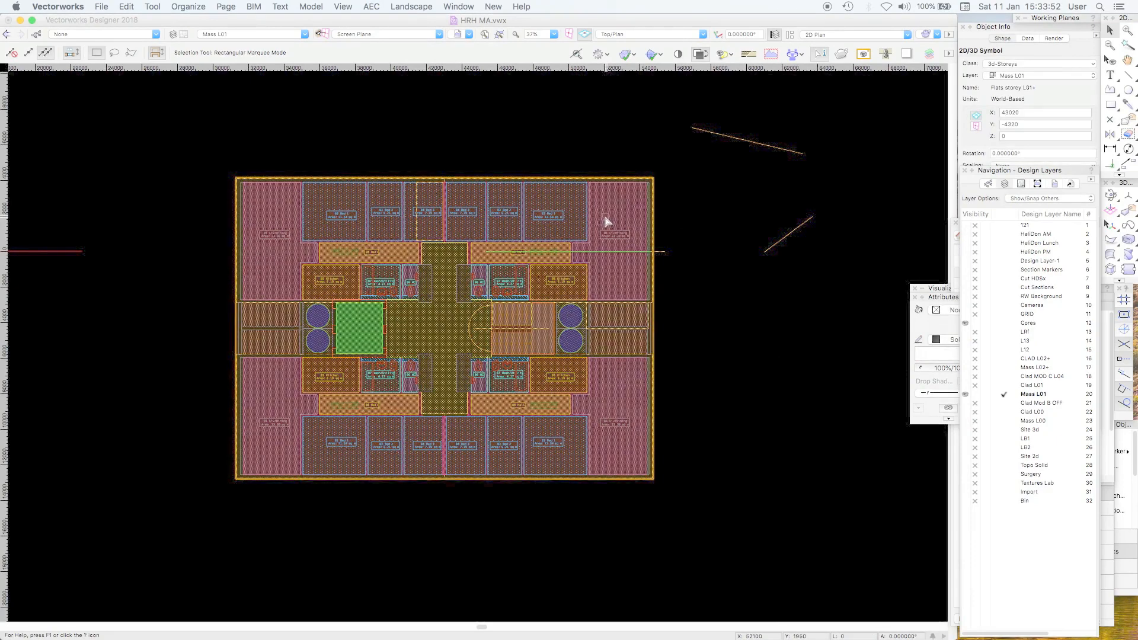
pyautogui.rightClick(607, 222)
pyautogui.scroll(-5, 691, 415)
pyautogui.scroll(-5, 674, 617)
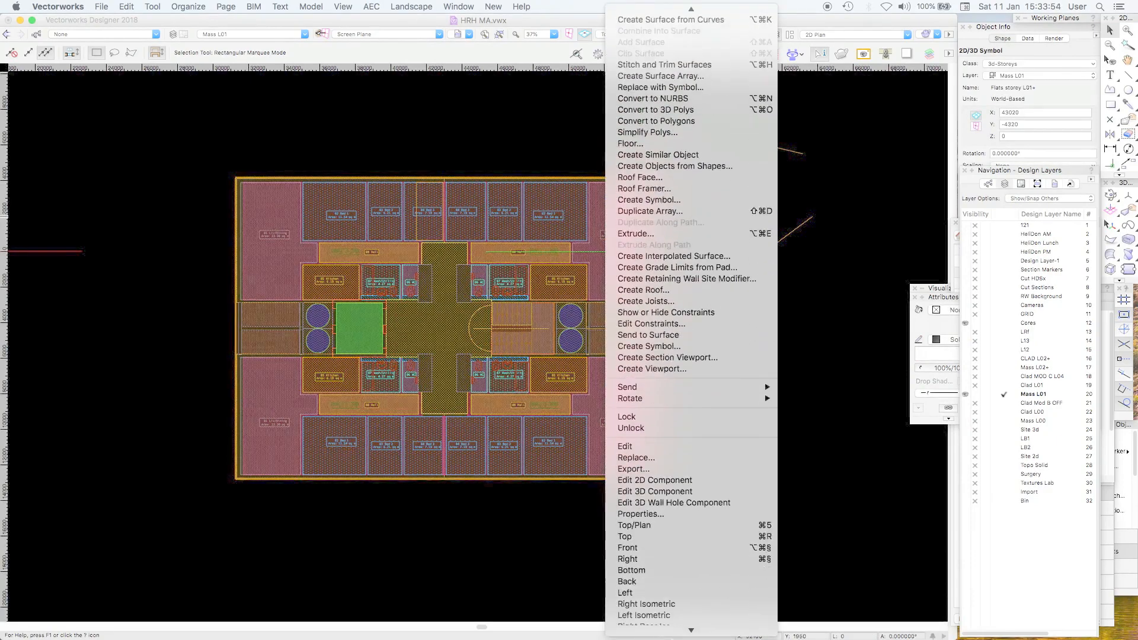
pyautogui.click(673, 618)
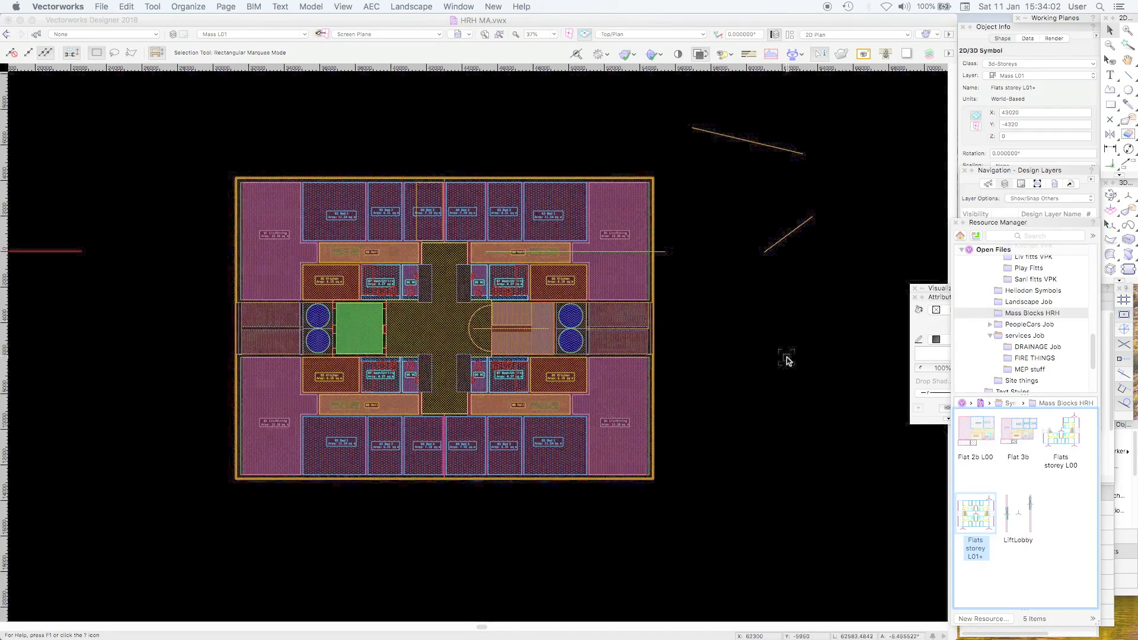
pyautogui.click(787, 358)
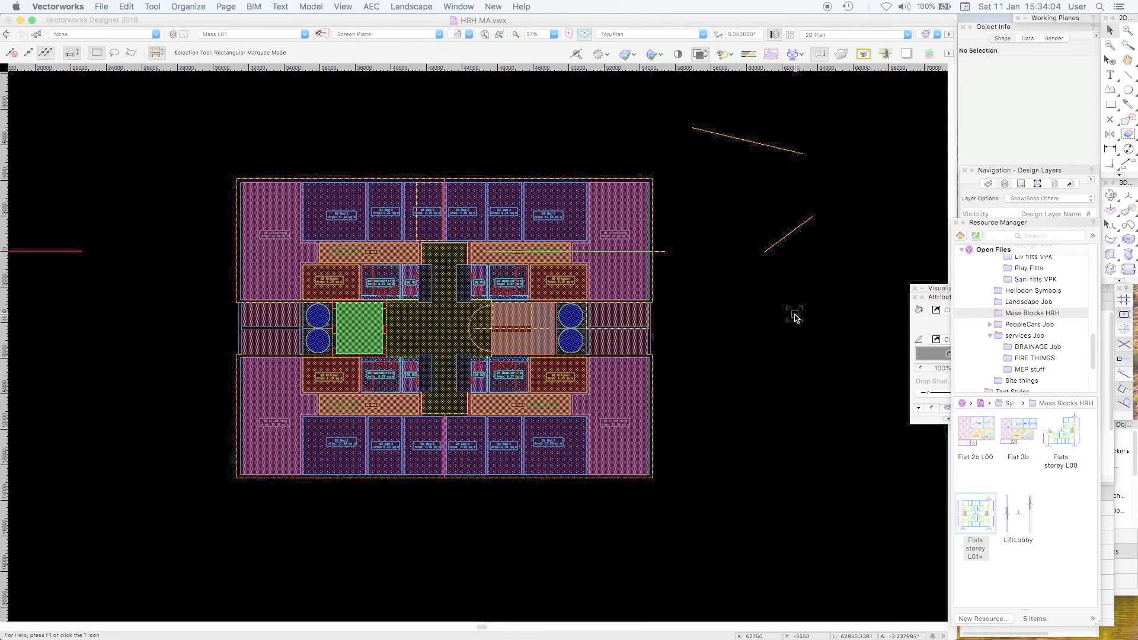